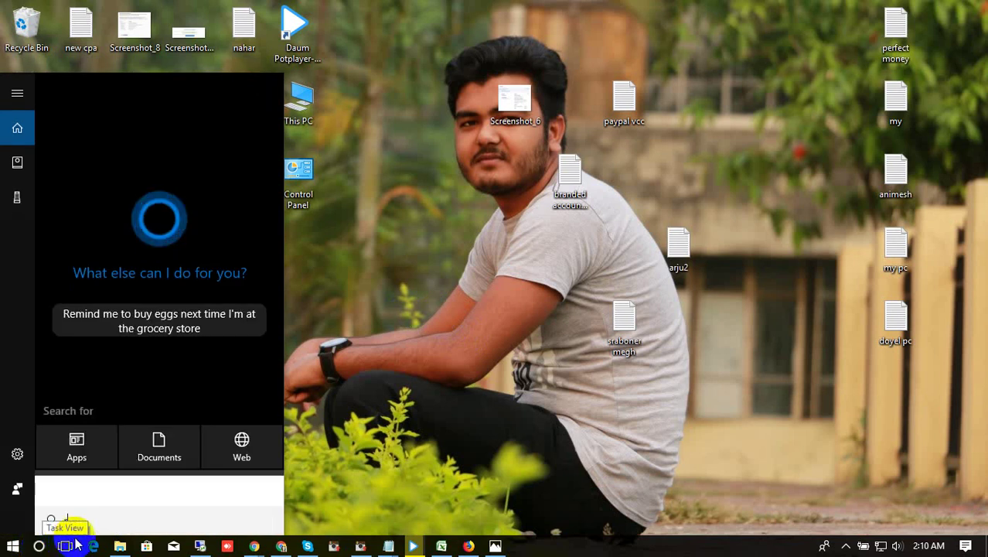
Step: Search the Start menu for 'remote' to bring up Remote Desktop Connection
type("r")
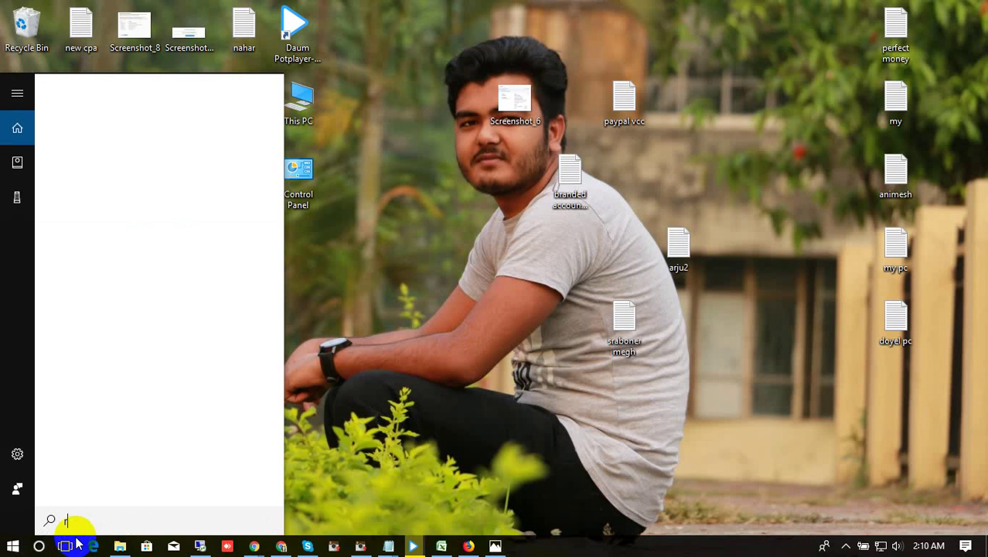
type("emote")
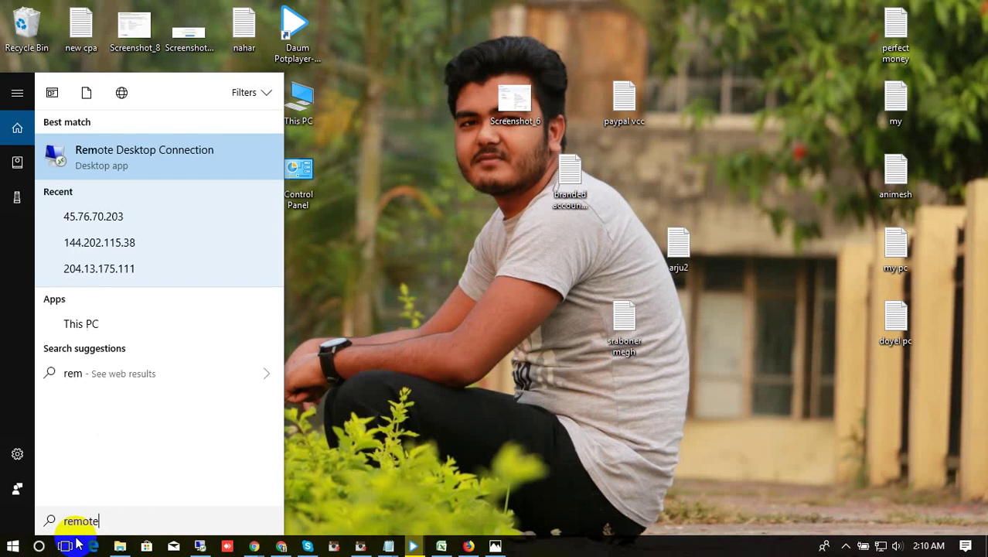
Step: Launch Remote Desktop Connection, target 140.82.19.184 and enable 'Always ask for credentials'
left_click(124, 159)
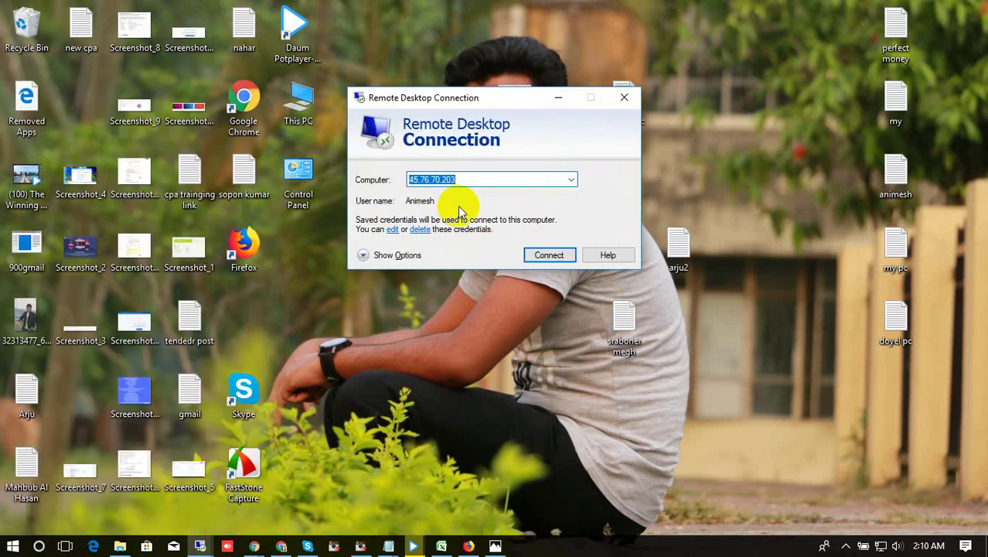
left_click_drag(508, 100, 583, 105)
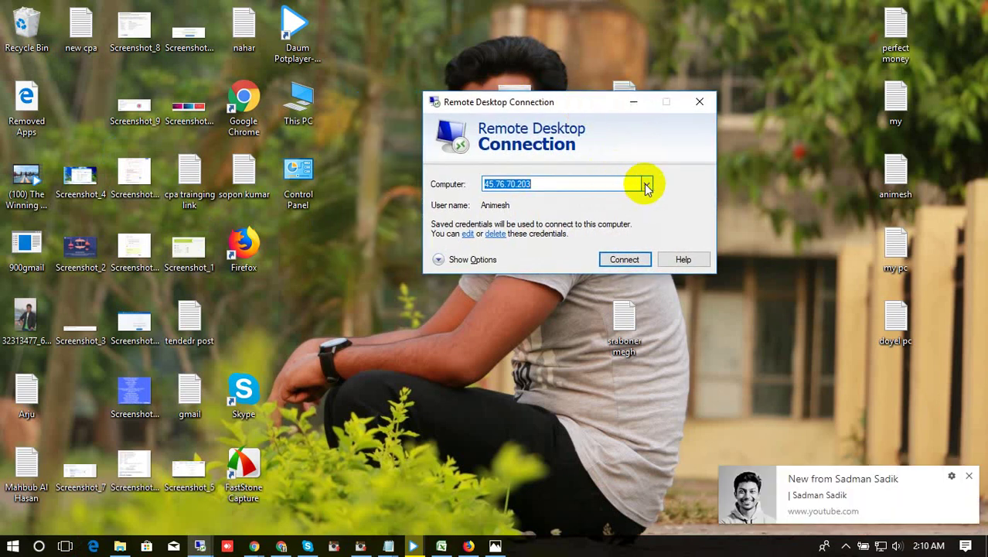
left_click(646, 186)
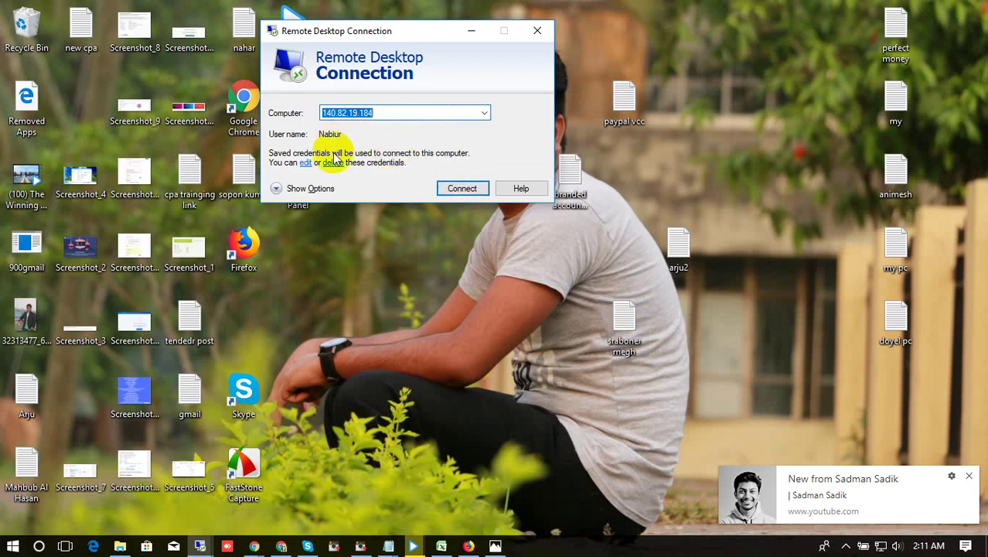
left_click(302, 189)
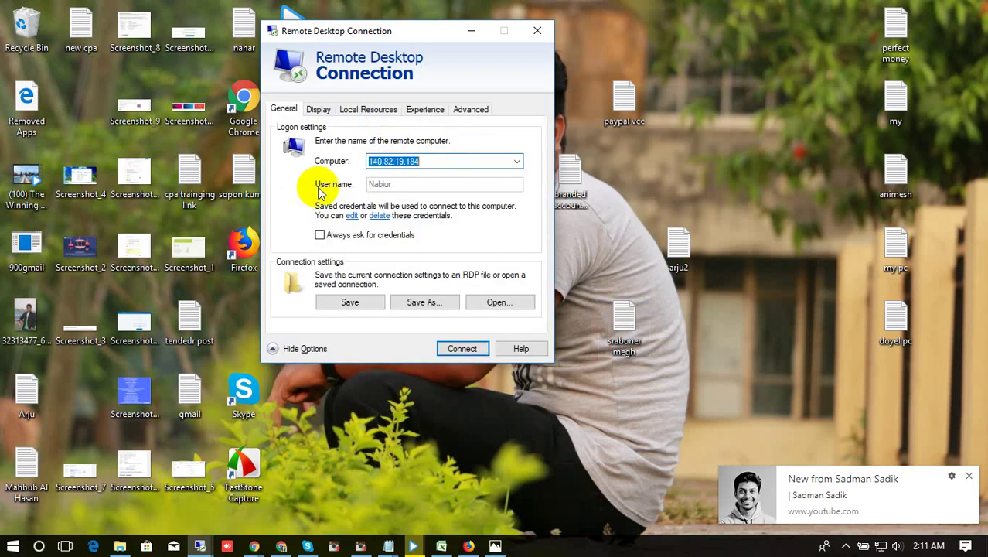
left_click(320, 233)
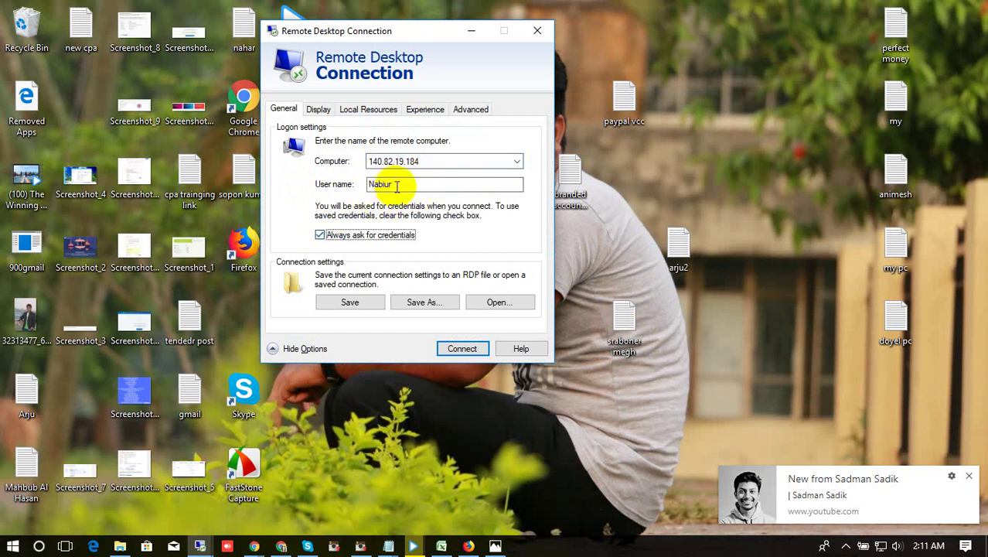
left_click(385, 186)
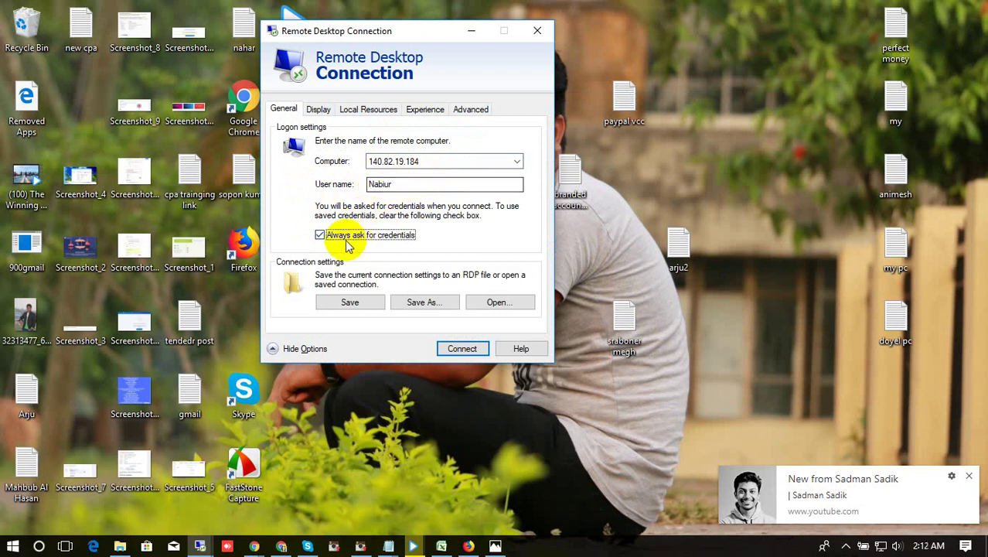
Step: Connect to 140.82.19.184 and log in with the pasted account password
left_click(454, 350)
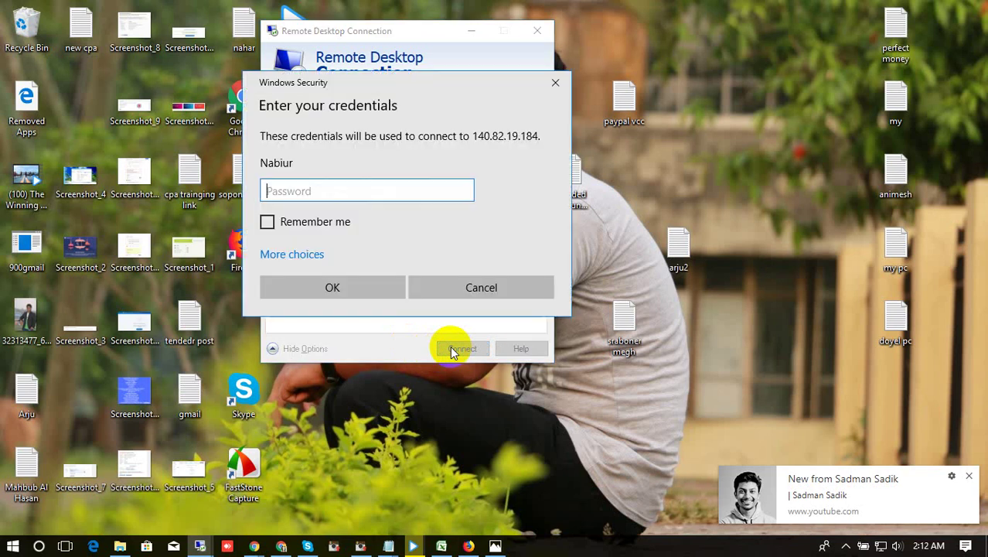
key("ctrl+v")
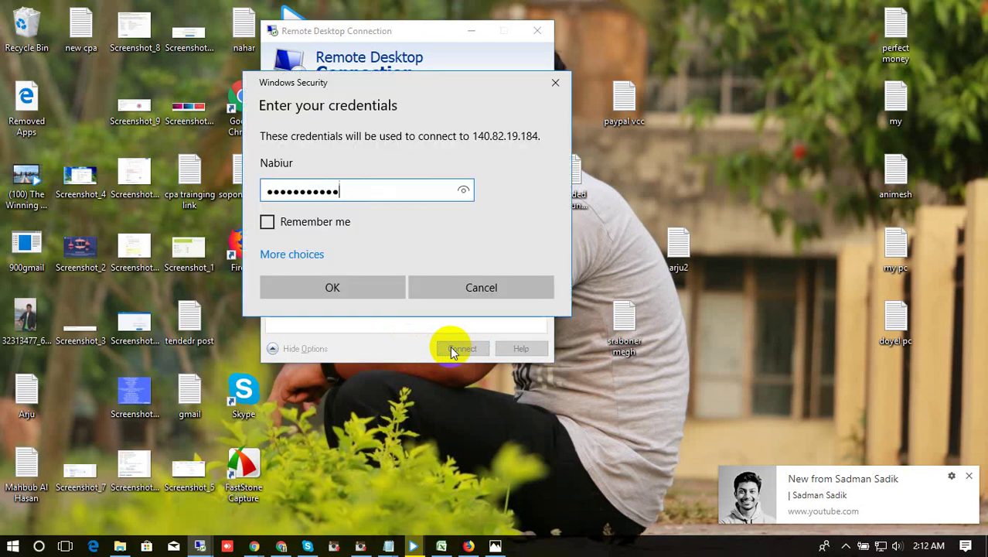
left_click(354, 288)
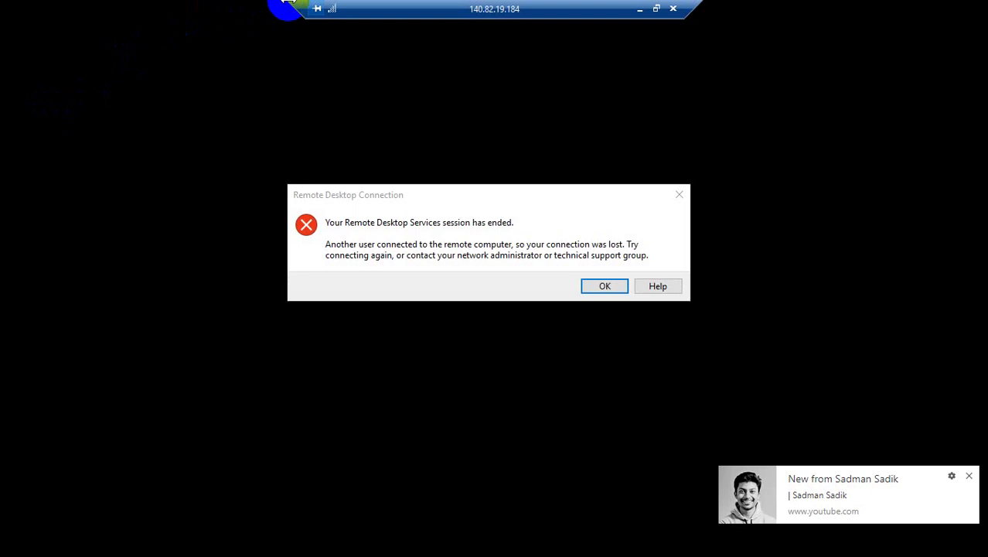
Step: Dismiss the session-ended notice and minimize Chrome to reveal the remote desktop
left_click(604, 287)
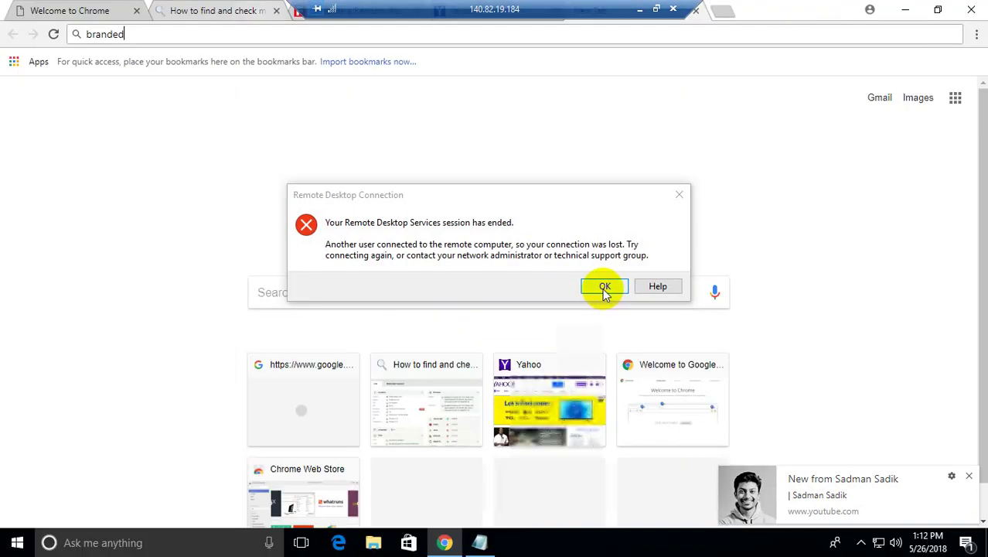
left_click(604, 287)
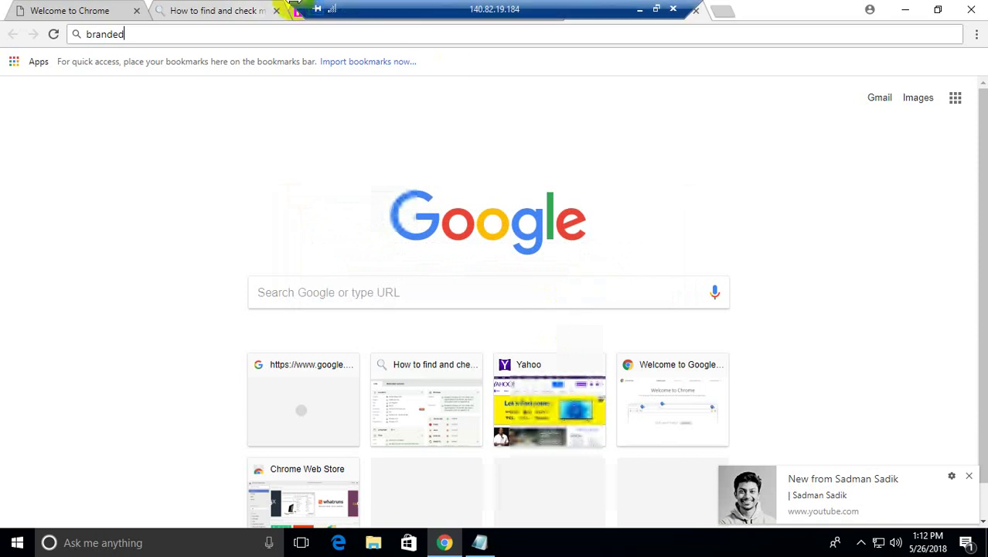
left_click_drag(298, 8, 782, 4)
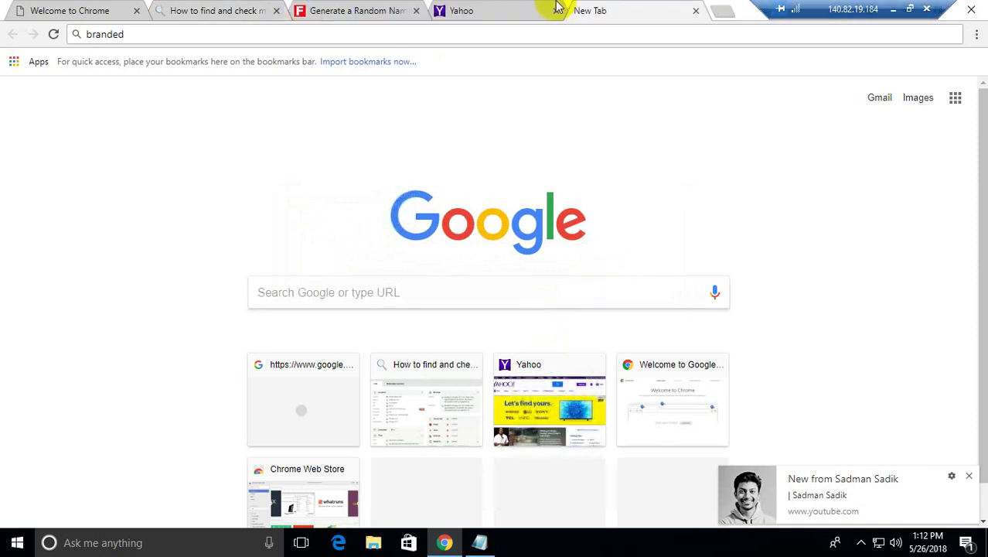
left_click_drag(852, 9, 426, 9)
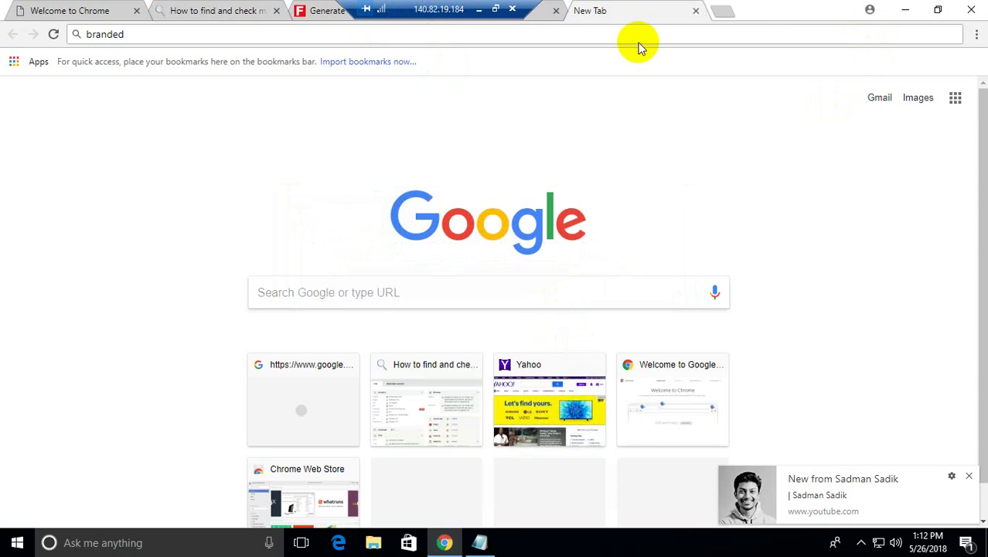
left_click(902, 14)
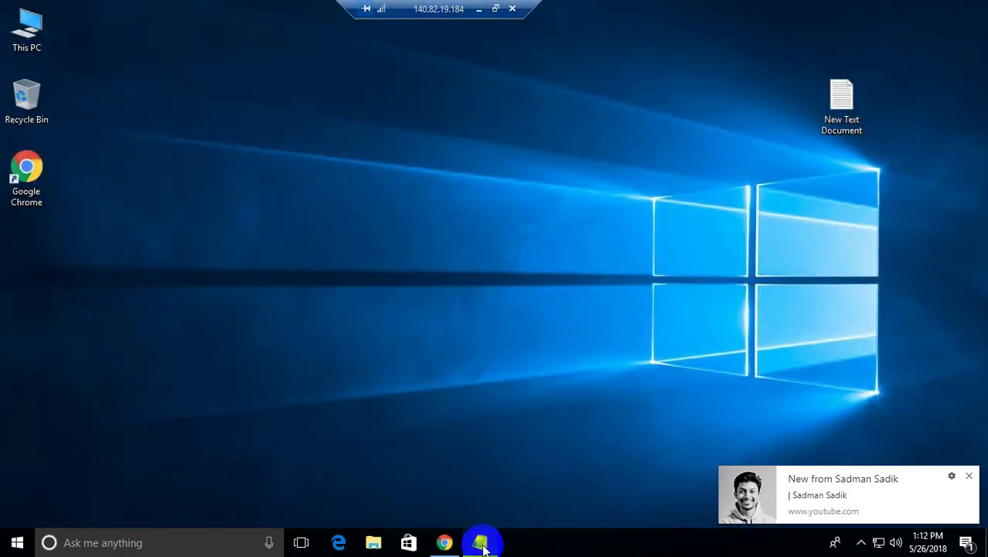
left_click(481, 545)
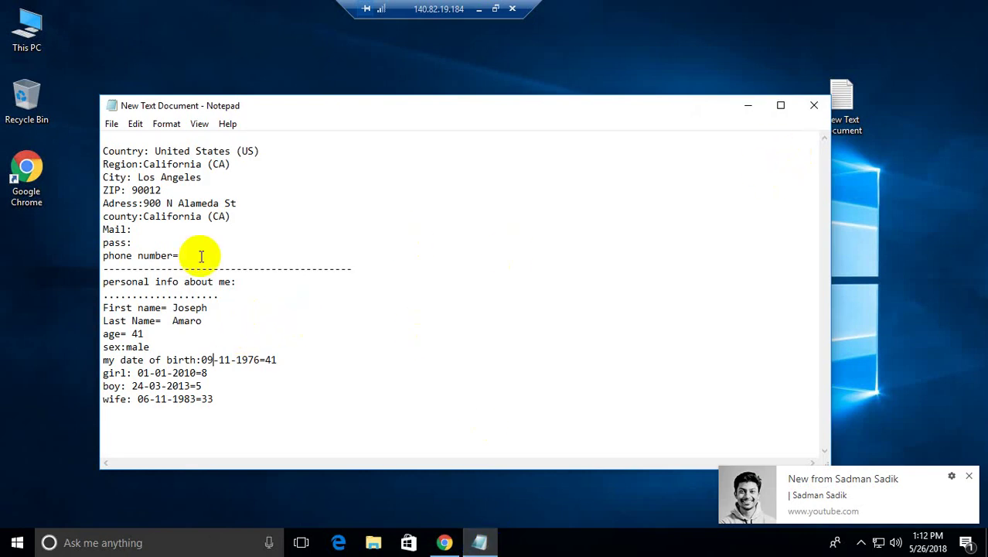
left_click(173, 308)
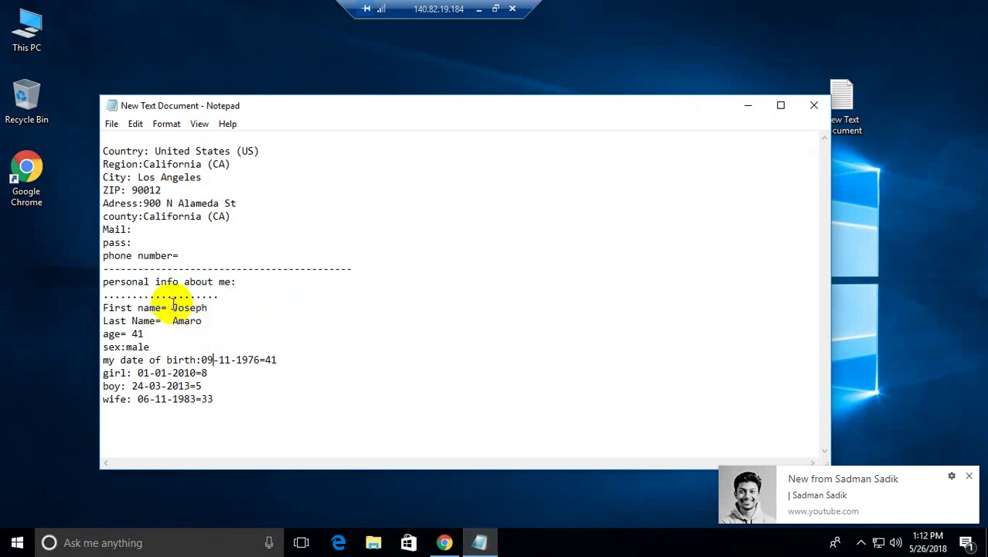
left_click(258, 295, "shift")
left_click(202, 331)
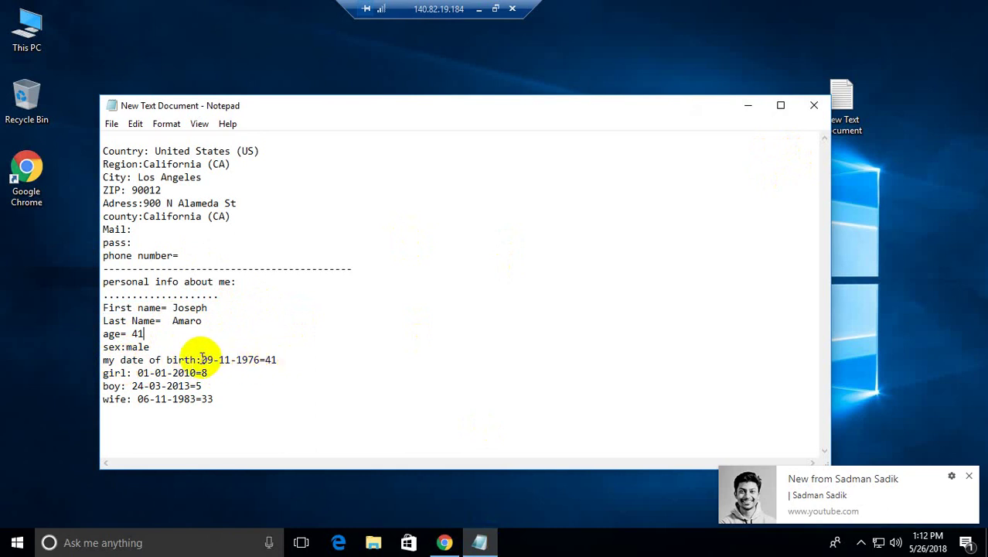
left_click(201, 359)
left_click(291, 356, "shift")
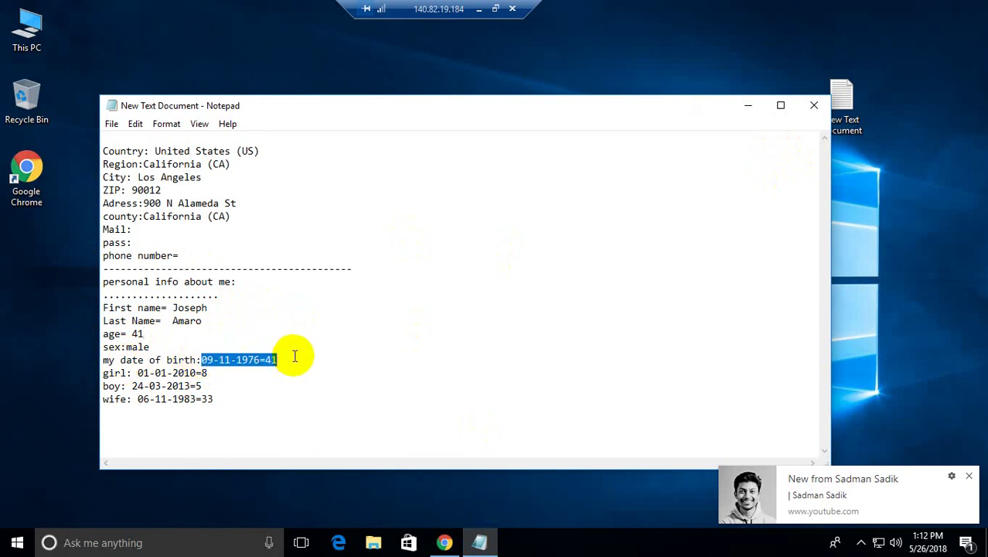
left_click(277, 362)
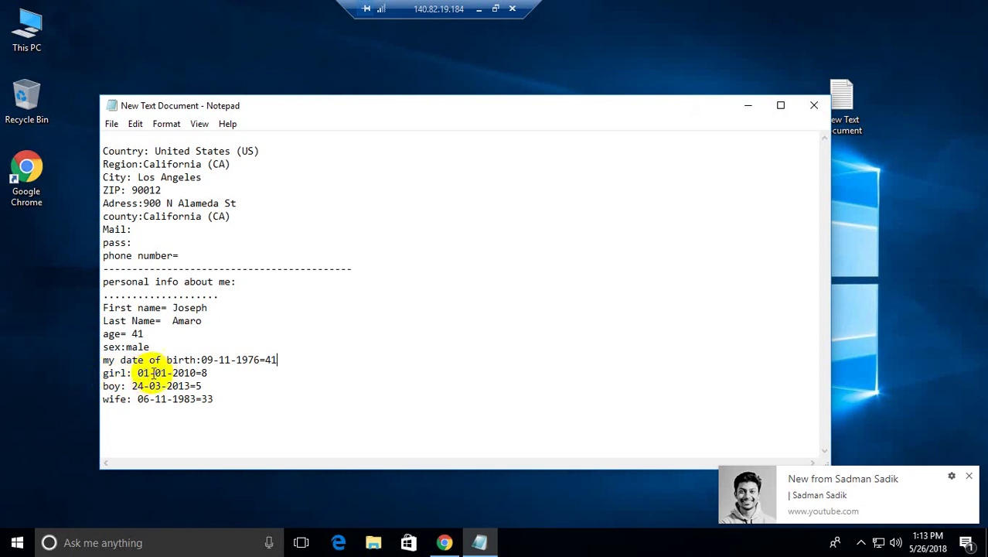
Step: Review the children's and wife's ages, then the first and last name and empty Mail entry
left_click(218, 373)
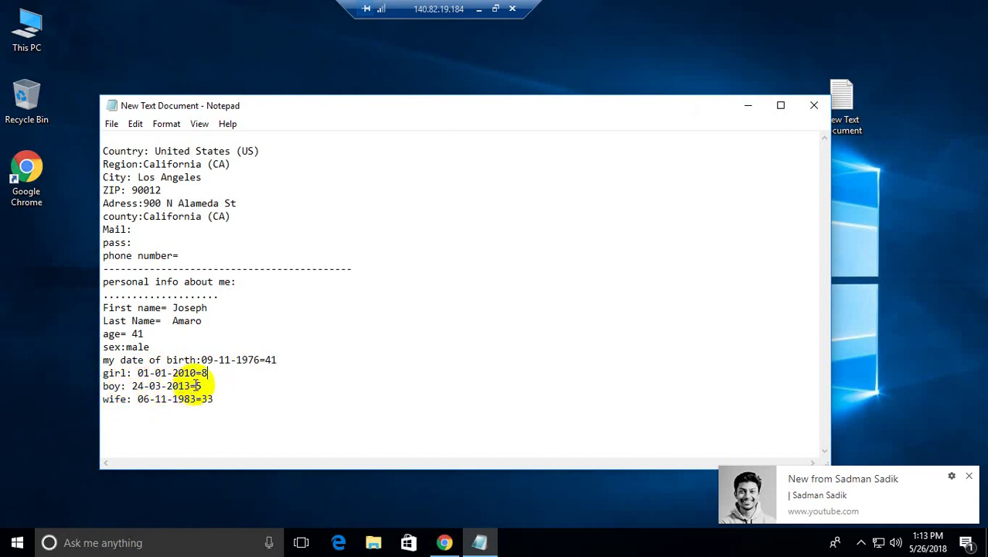
left_click_drag(198, 385, 238, 382)
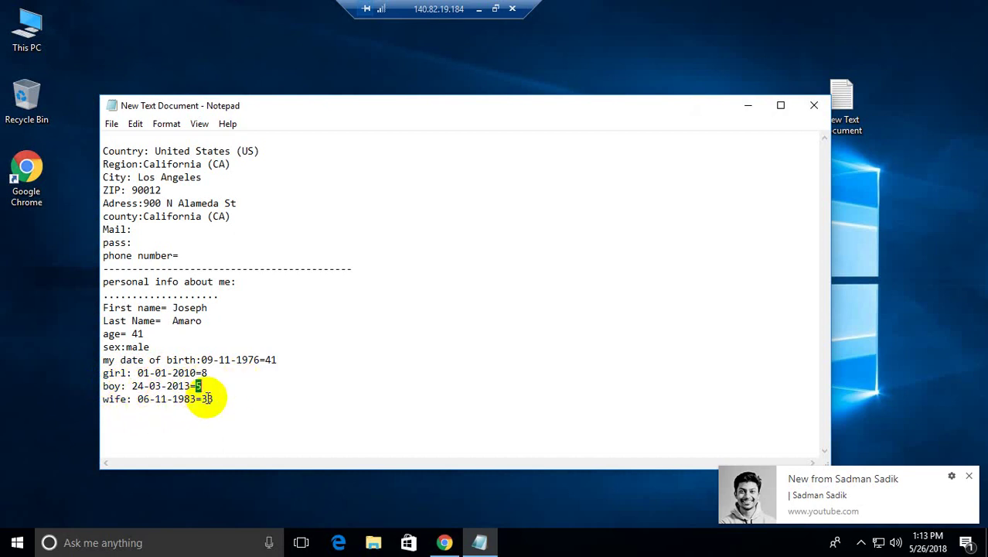
left_click(214, 398)
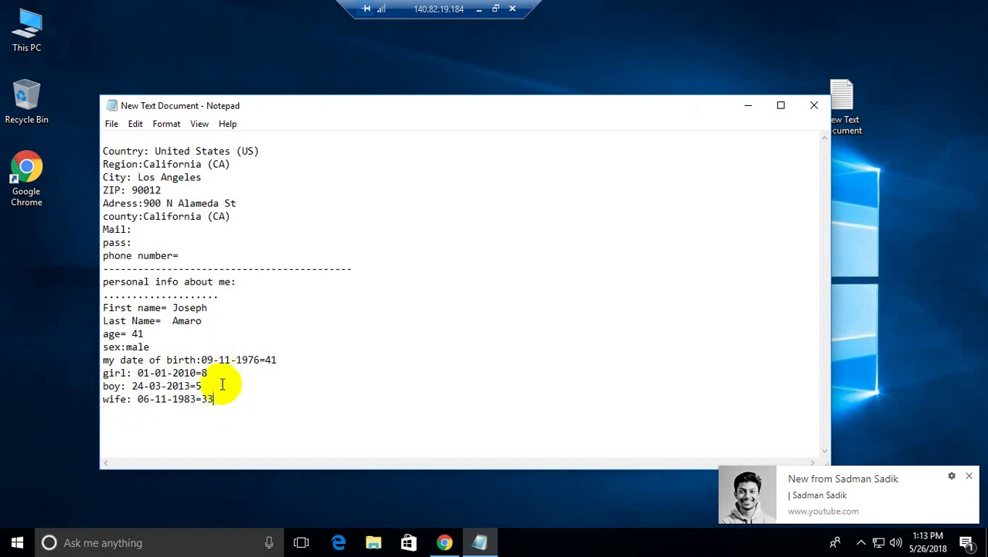
double_click(186, 308)
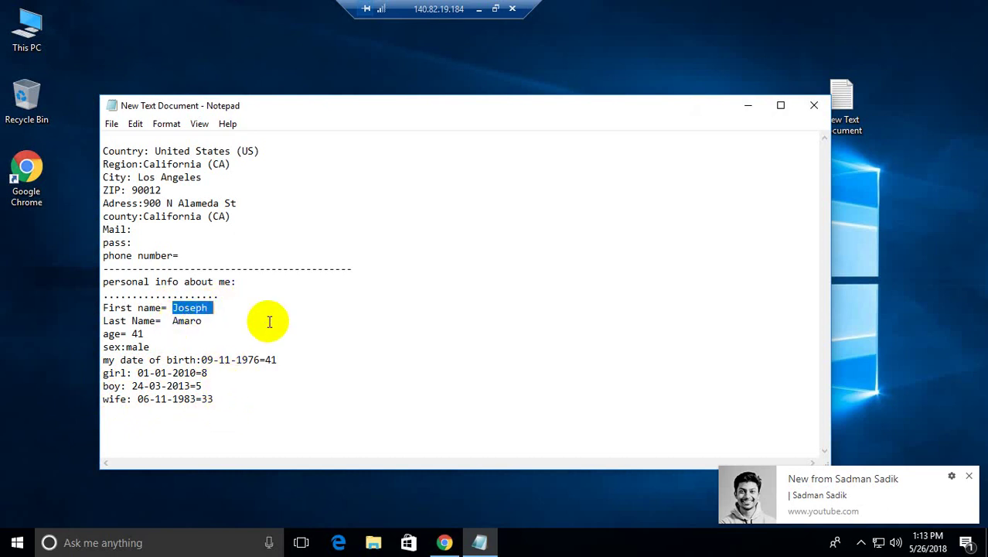
left_click_drag(269, 322, 190, 320)
left_click(139, 229)
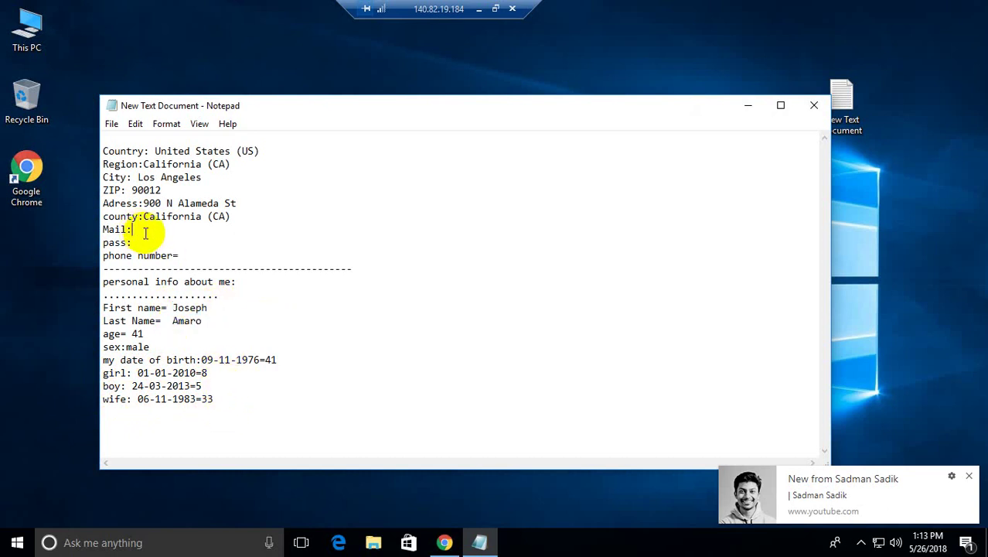
Step: Copy the account's e-mail address from the Yahoo account menu onto the notes' Mail line
mouse_move(445, 543)
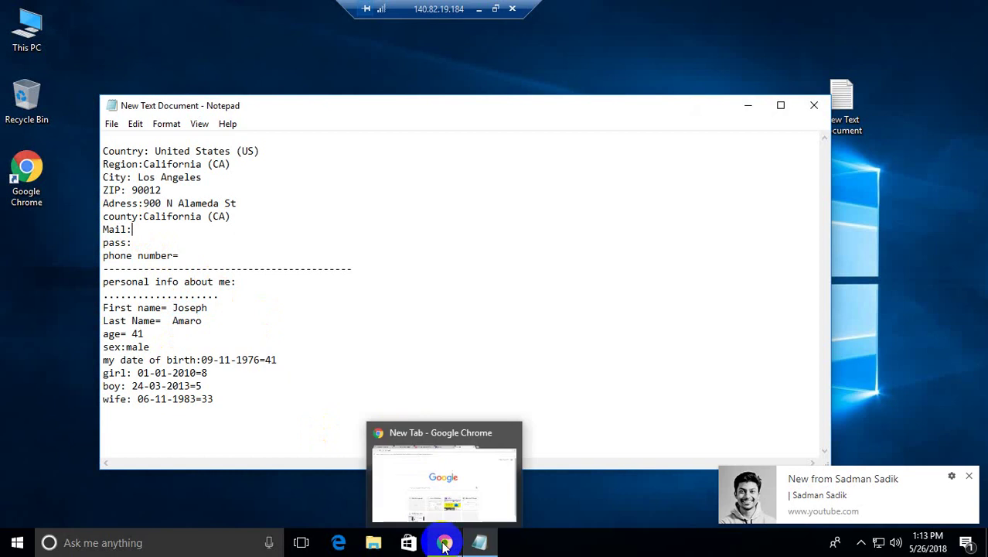
left_click(443, 479)
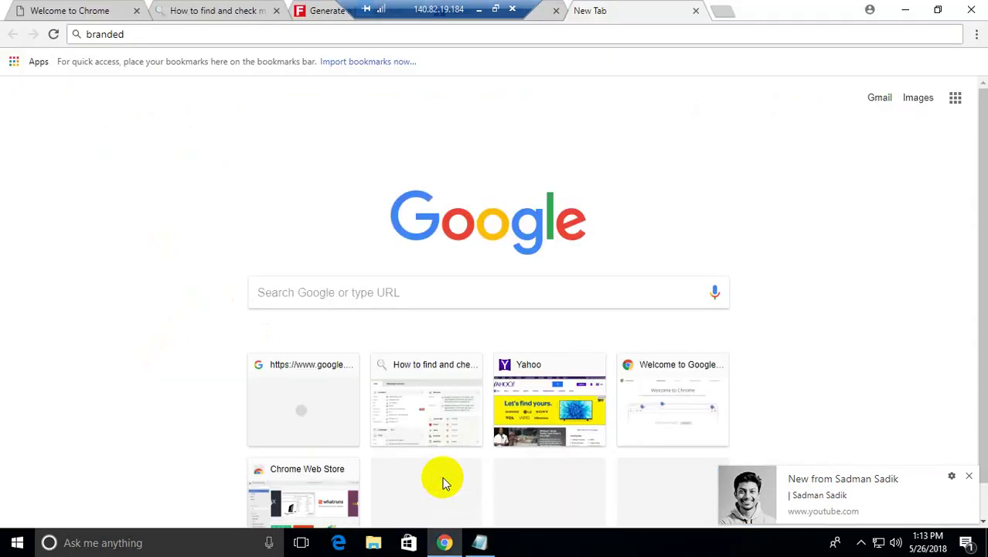
left_click_drag(420, 6, 713, 6)
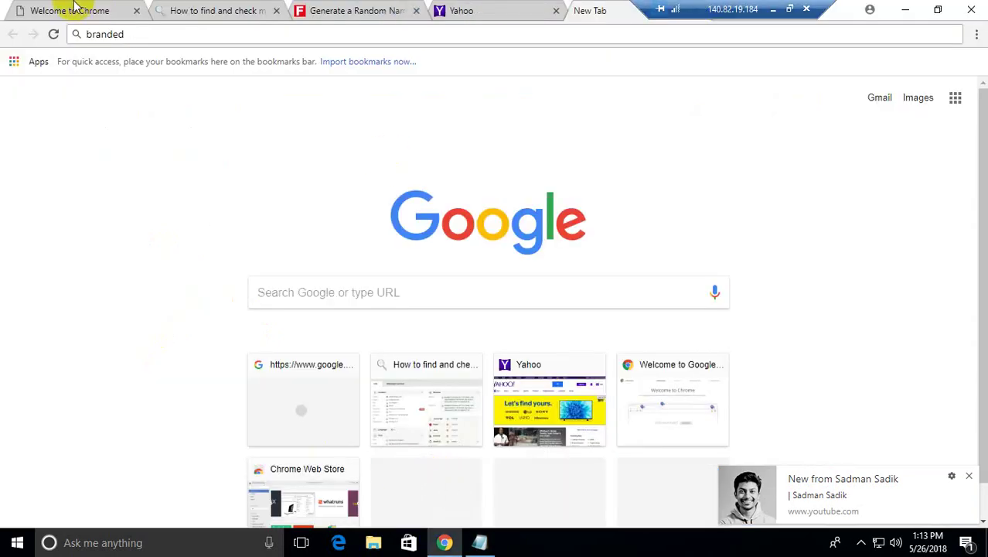
left_click(465, 13)
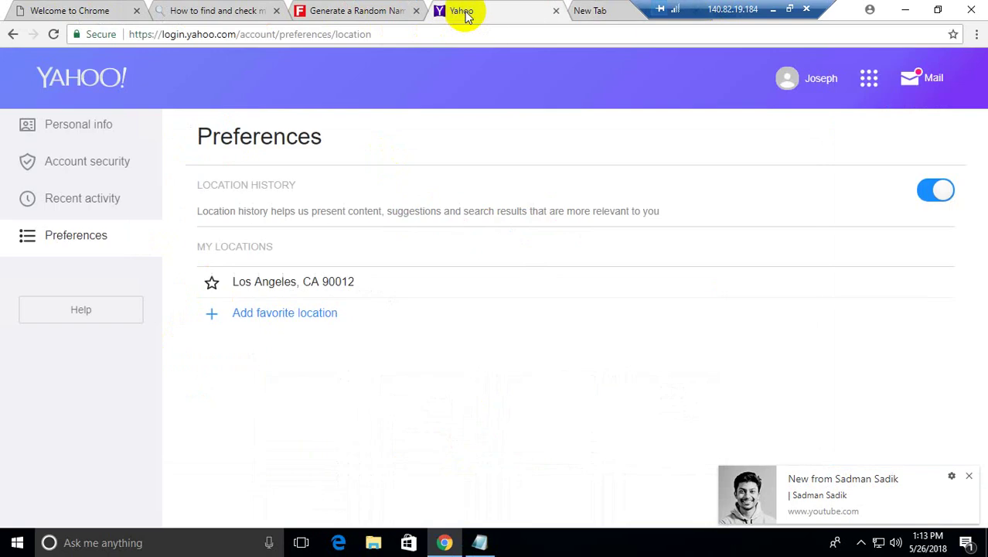
left_click(819, 80)
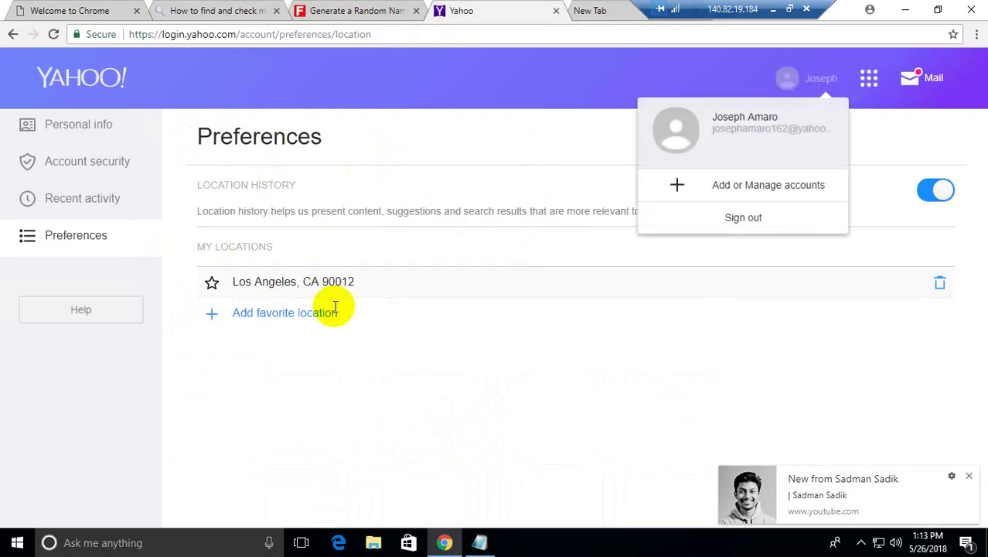
double_click(744, 130)
triple_click(744, 129)
key("ctrl+c")
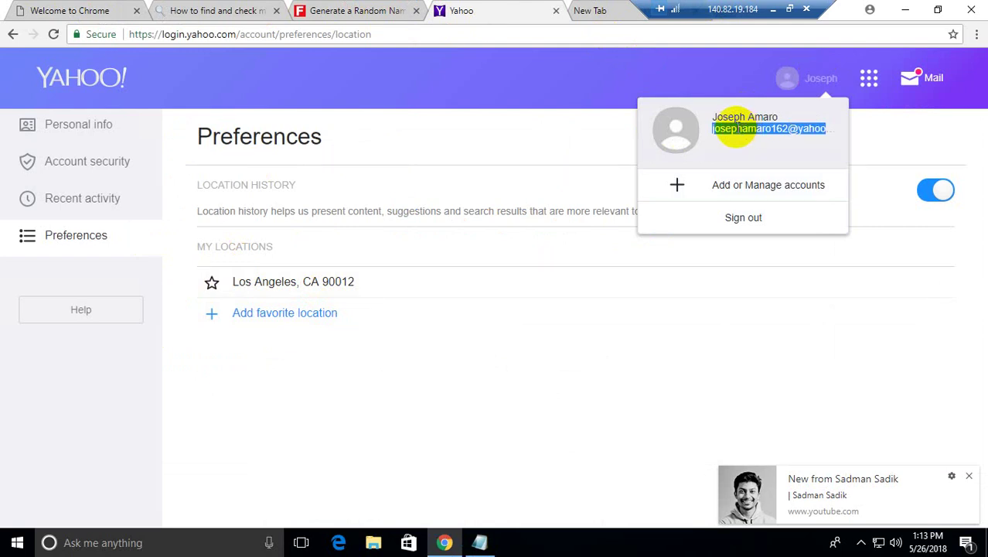
left_click(481, 542)
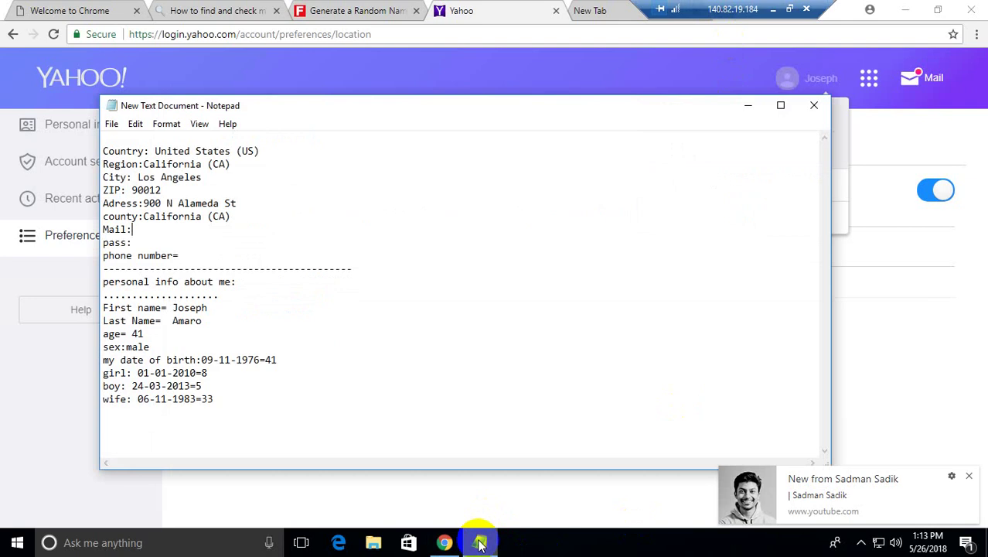
key("ctrl+v")
key("Return")
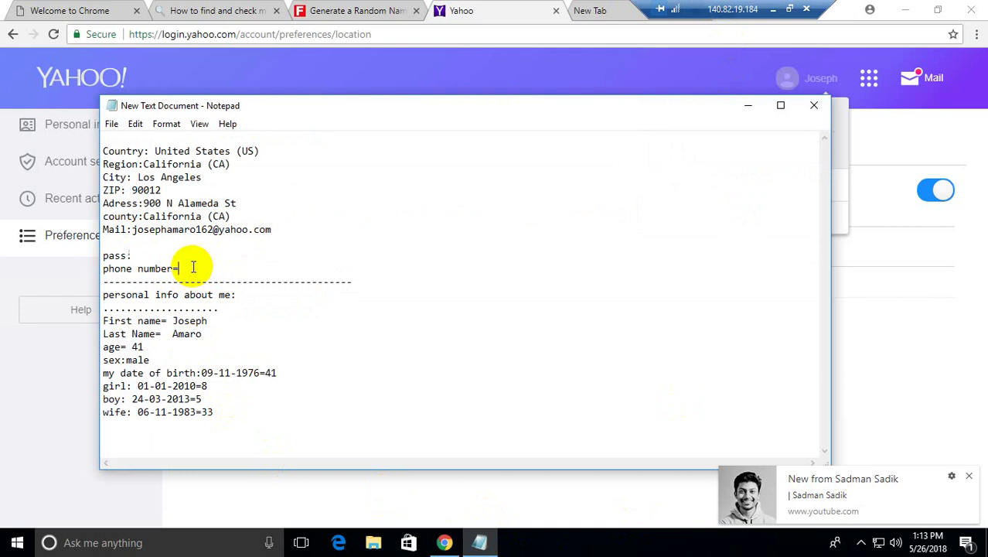
Step: Close the random name generator tab and search Google for 'branded' in a new tab
left_click(417, 12)
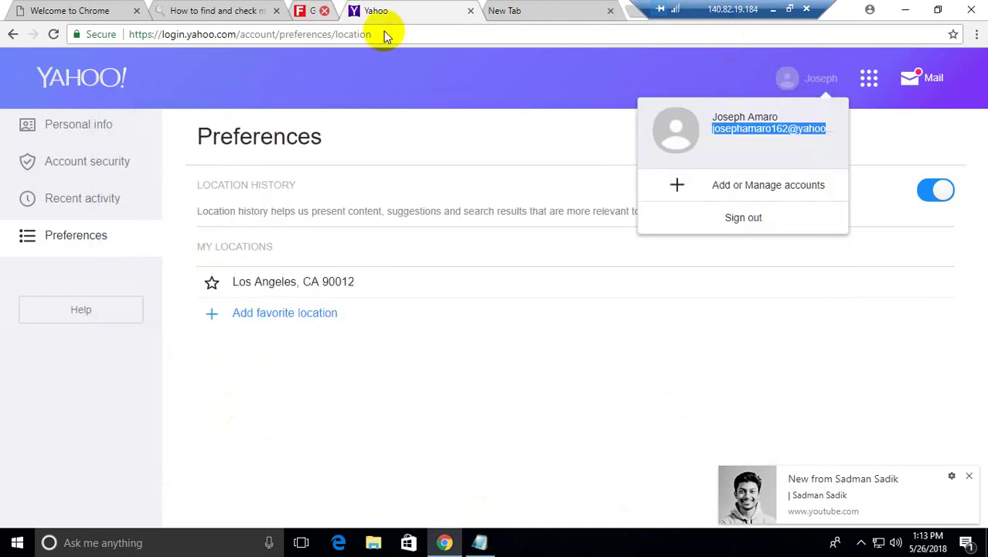
left_click(480, 10)
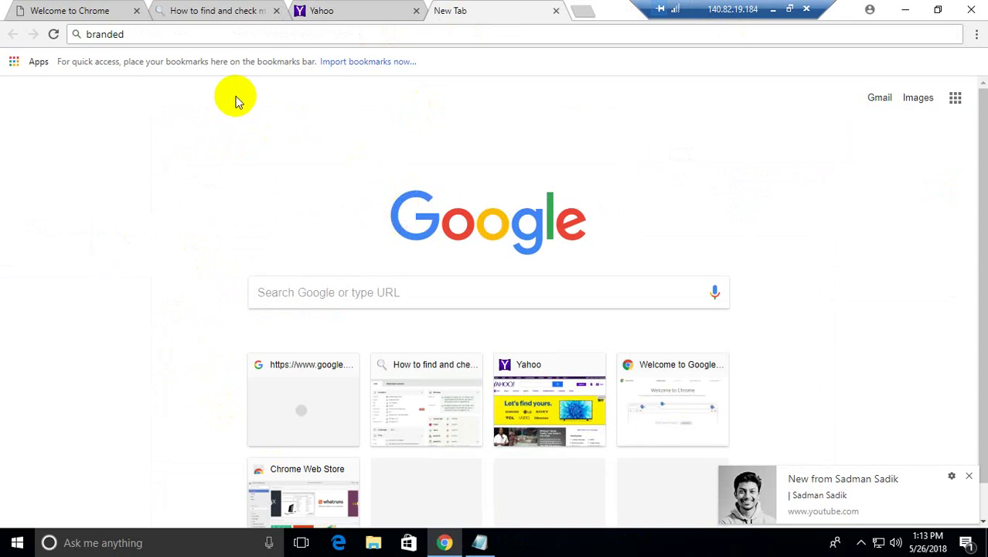
key("Return")
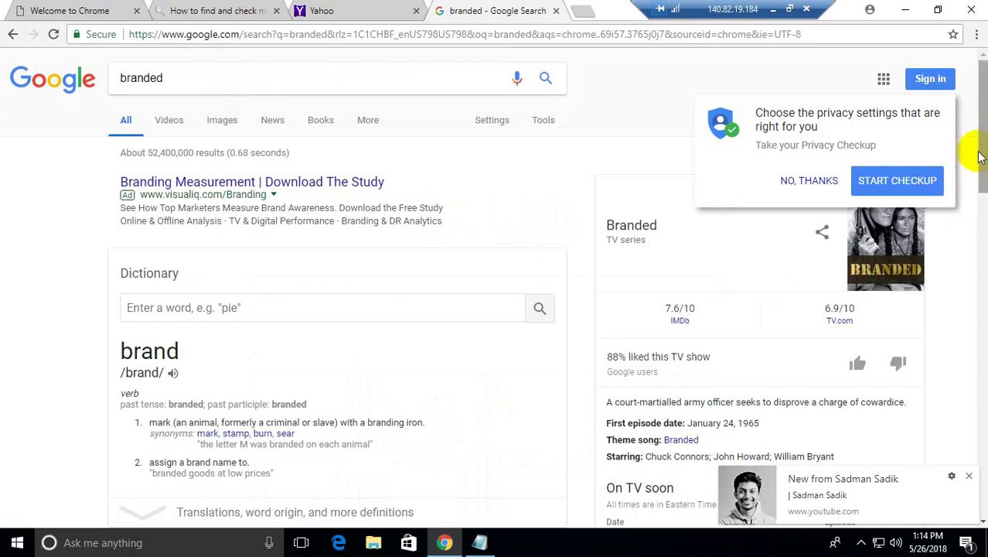
Step: Dismiss the privacy checkup prompt and refine the search to 'branded surveys' to reach the sign-up page
scroll(981, 180, "down", 1)
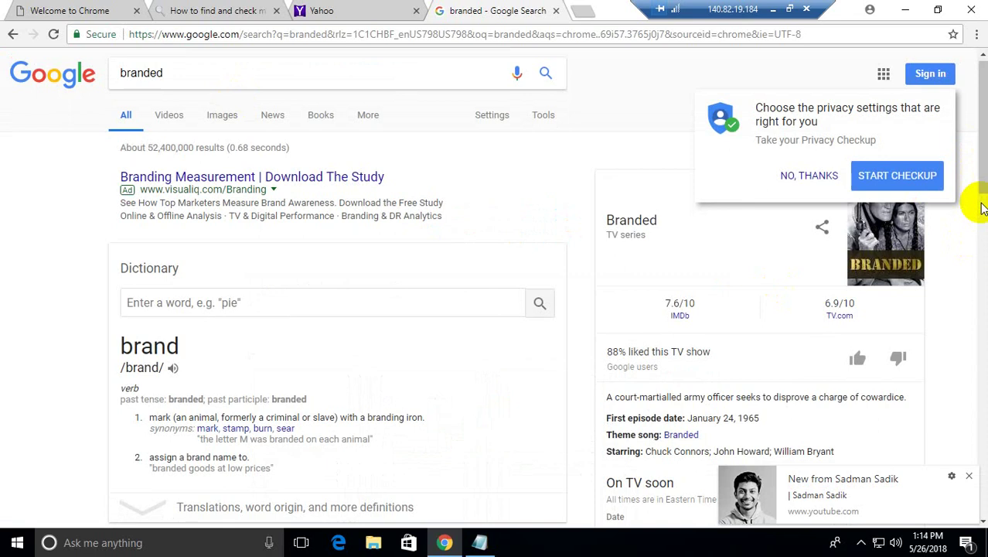
left_click(812, 177)
scroll(984, 193, "down", 3)
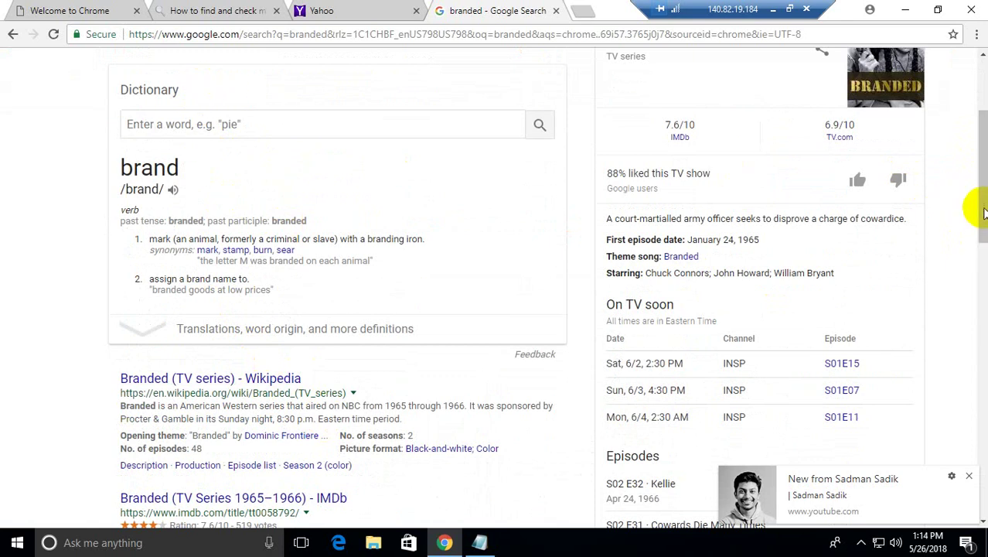
left_click_drag(976, 143, 976, 101)
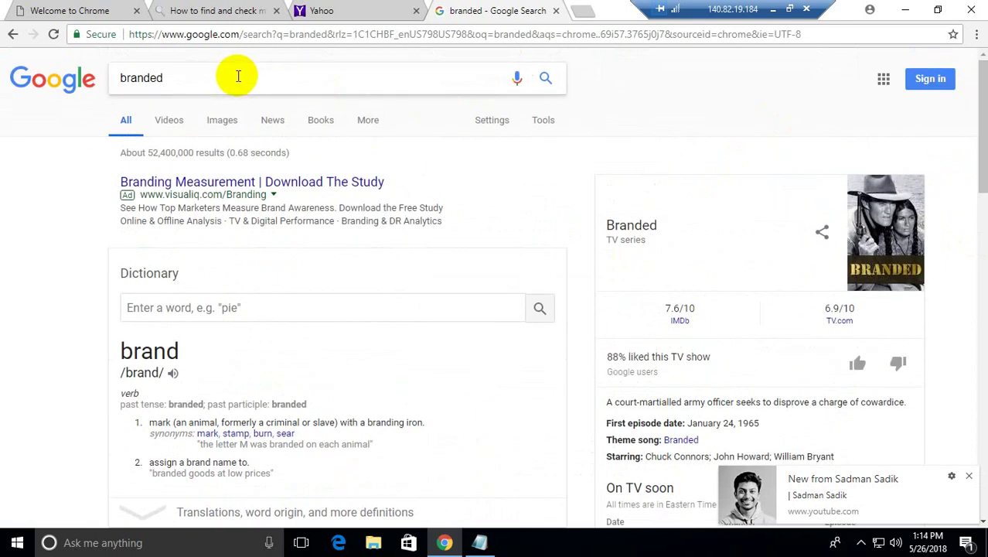
left_click(233, 77)
type("survey")
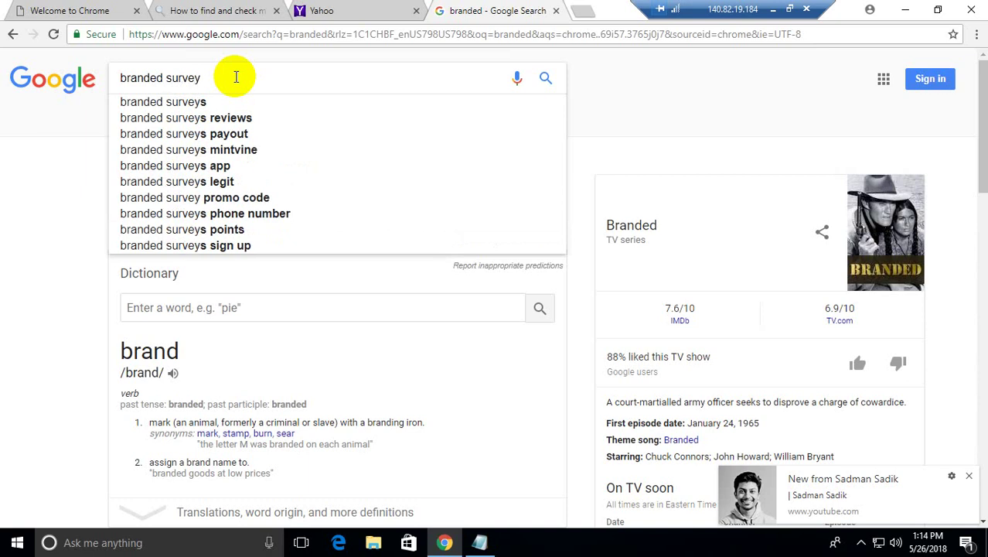
left_click(218, 103)
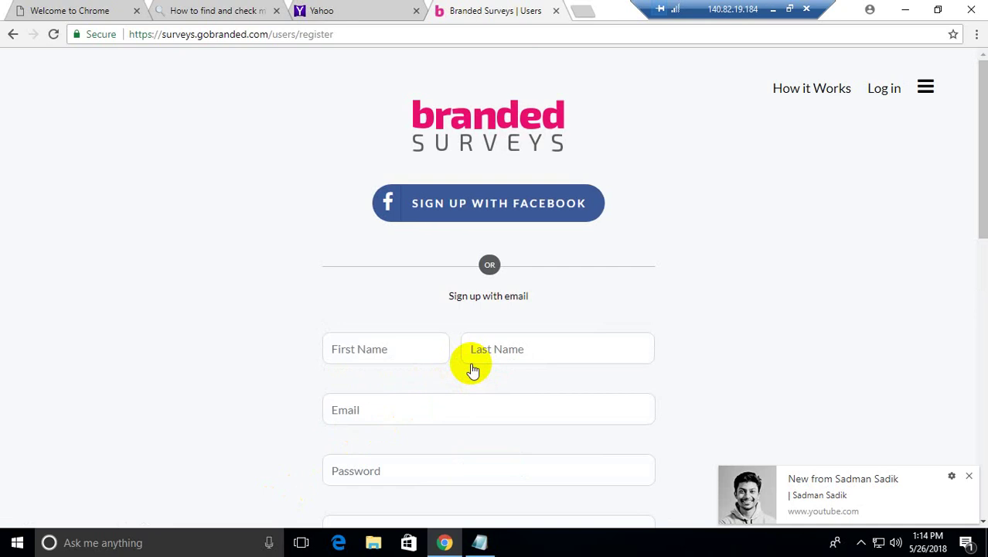
Step: Copy the first and last name from the notes into the sign-up form's name fields
left_click(348, 349)
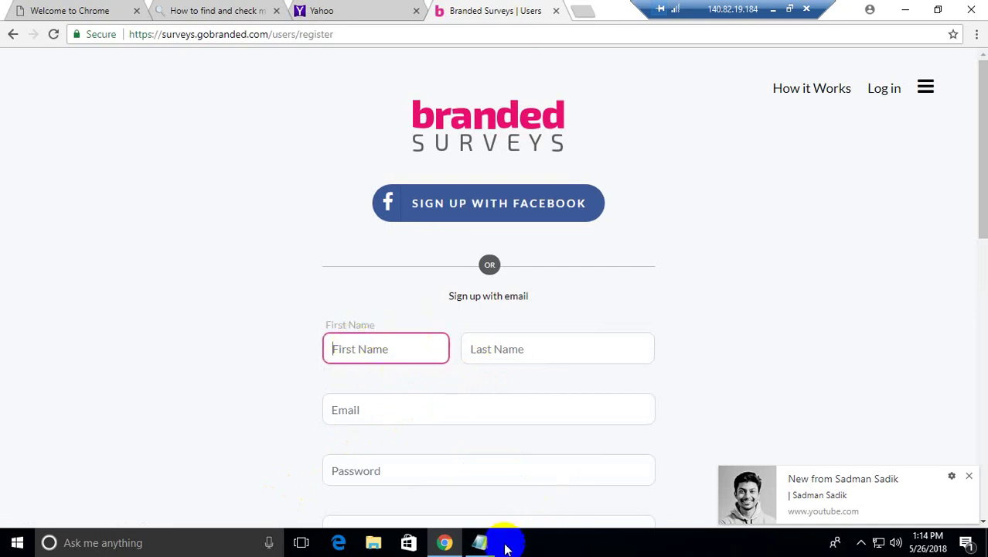
left_click(481, 543)
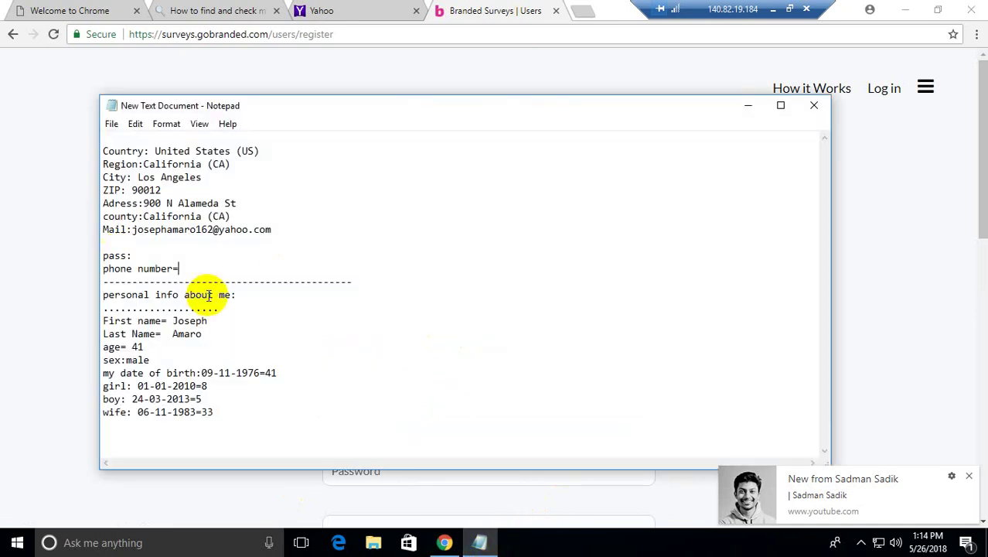
left_click_drag(172, 320, 234, 320)
key("ctrl+c")
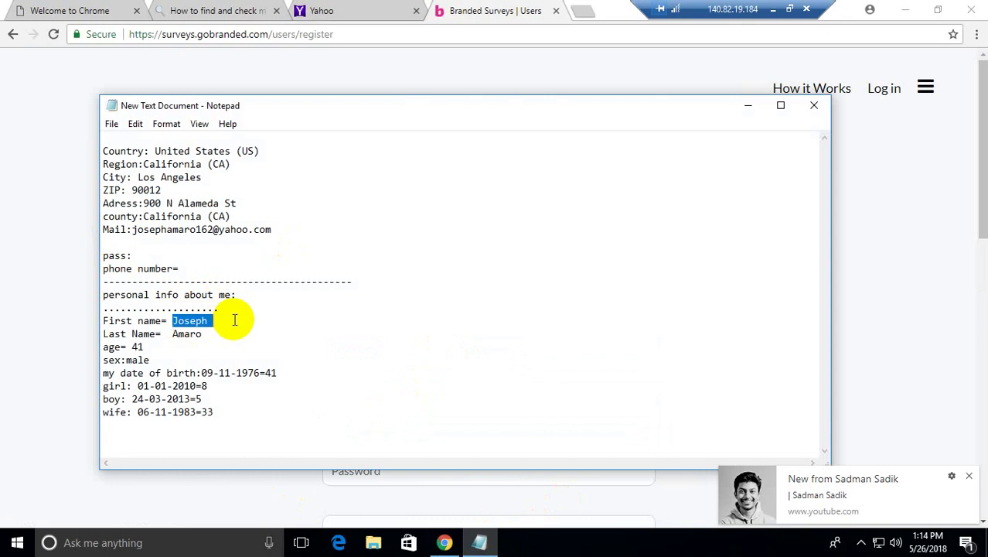
left_click(88, 207)
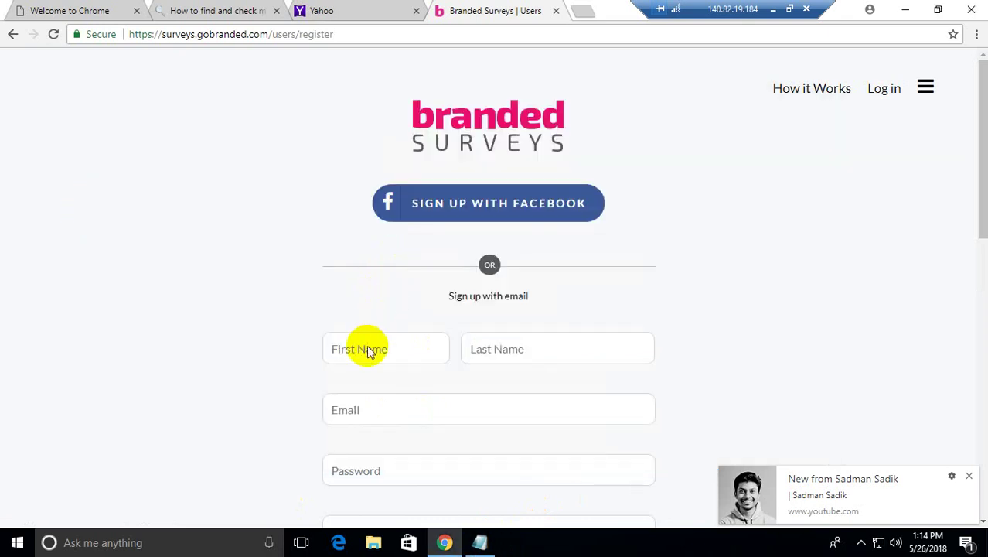
key("ctrl+v")
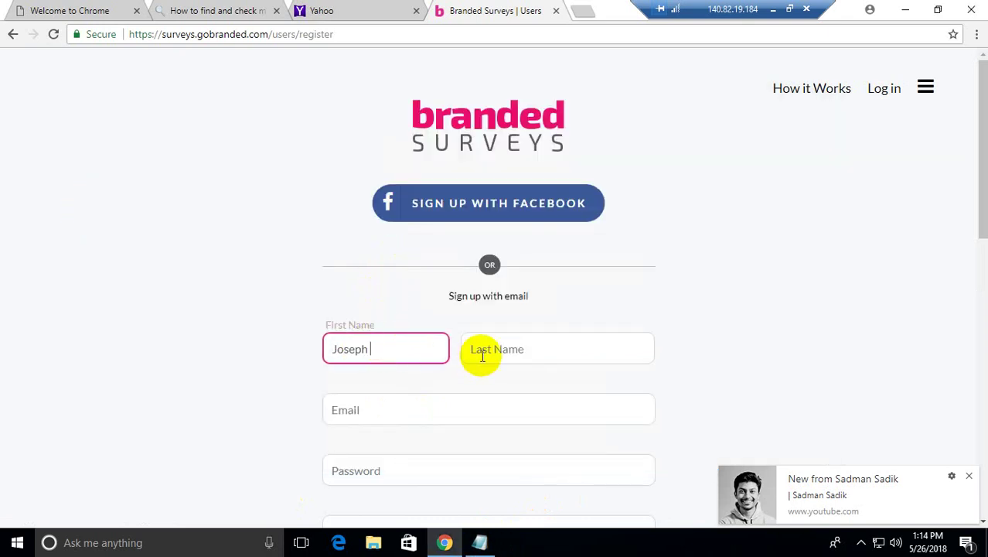
left_click(492, 348)
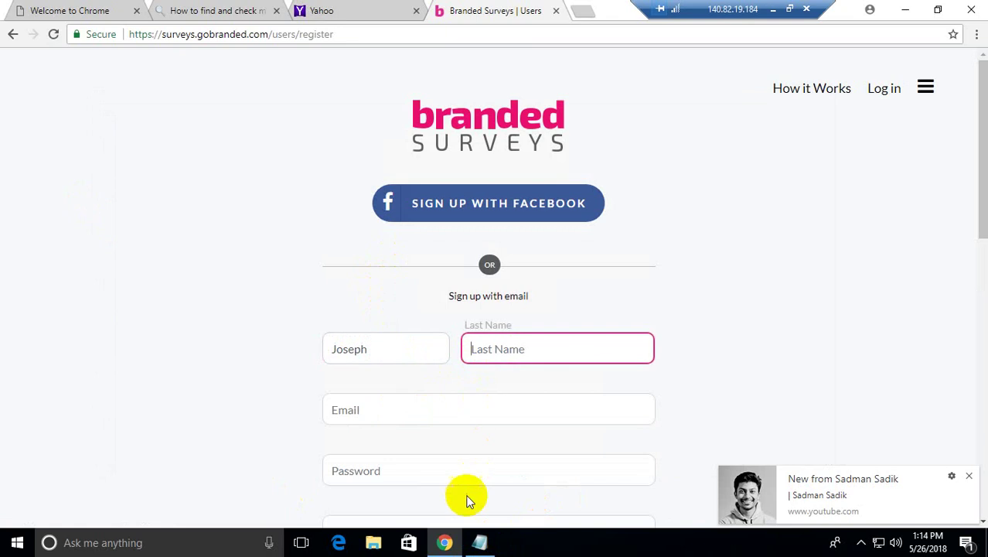
left_click(480, 543)
left_click(174, 334)
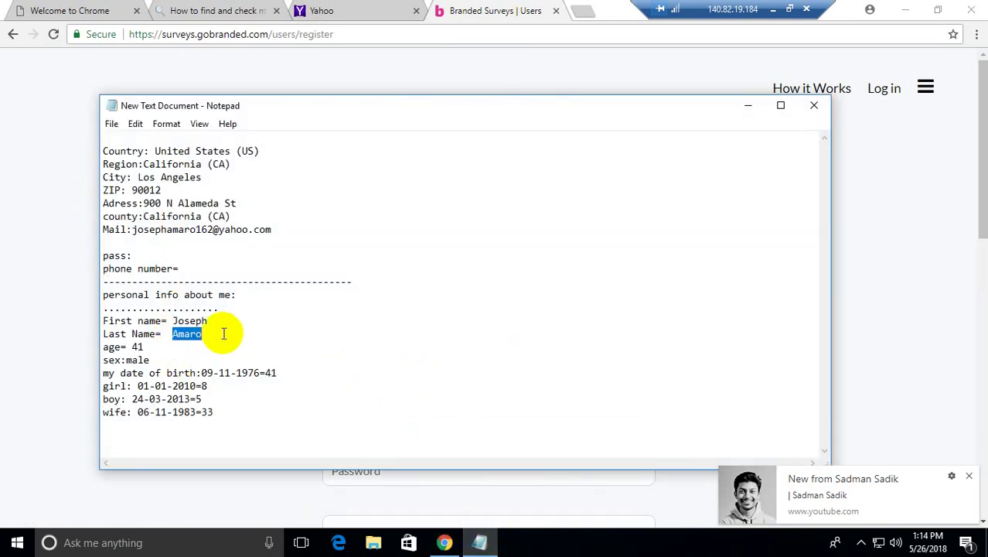
left_click(73, 242)
left_click(486, 352)
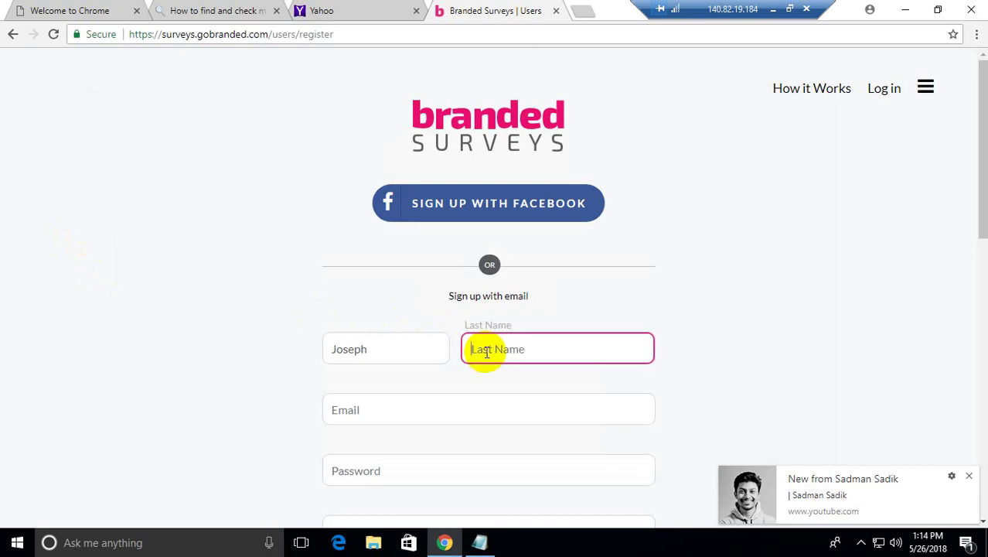
type("Amaro")
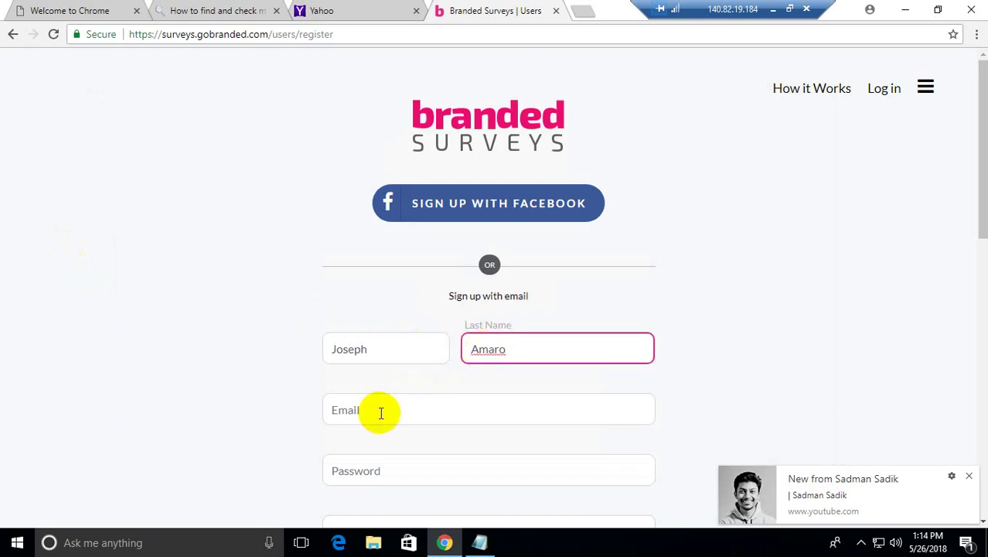
Step: Paste the notes' e-mail address into the form and enter the account password
left_click(381, 413)
left_click(477, 544)
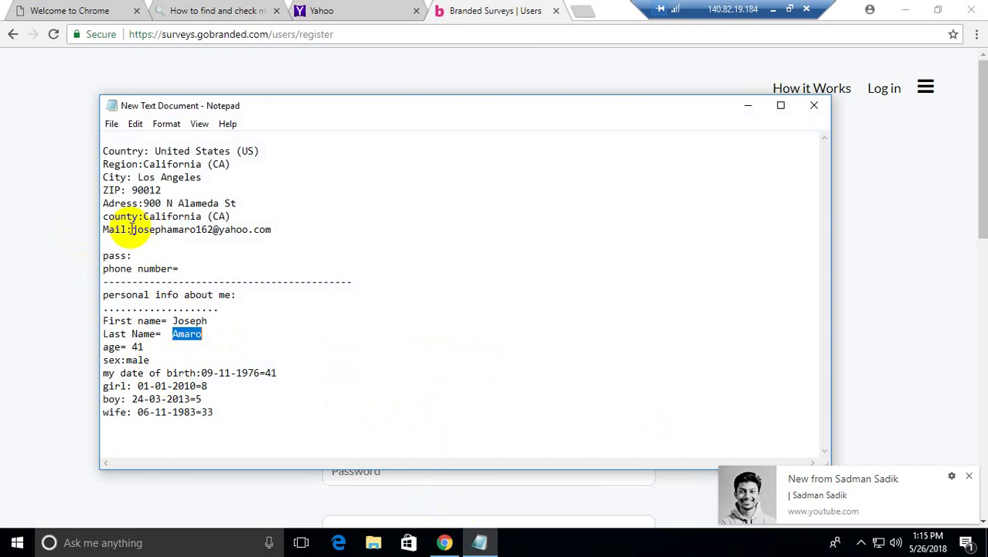
left_click_drag(132, 229, 276, 225)
key("ctrl+c")
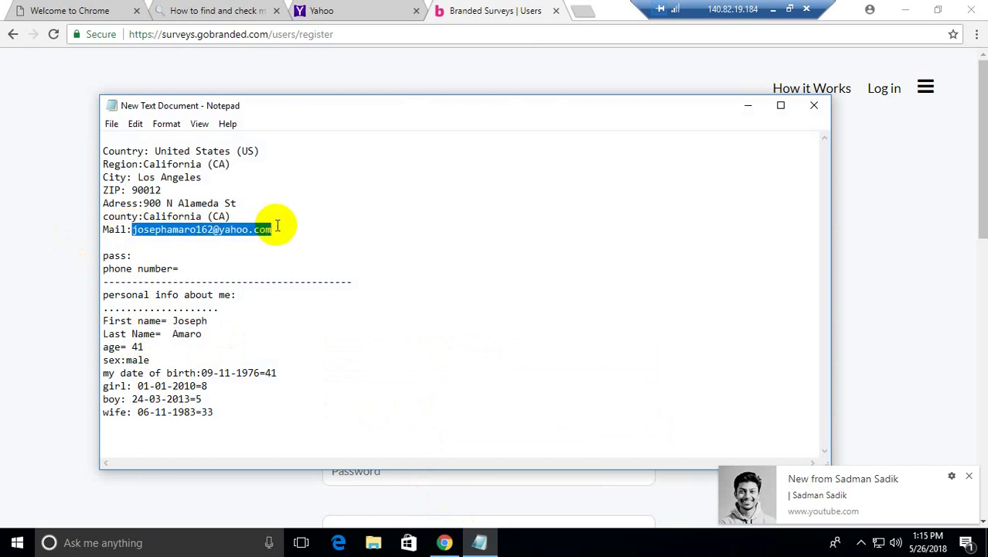
key("alt+Tab")
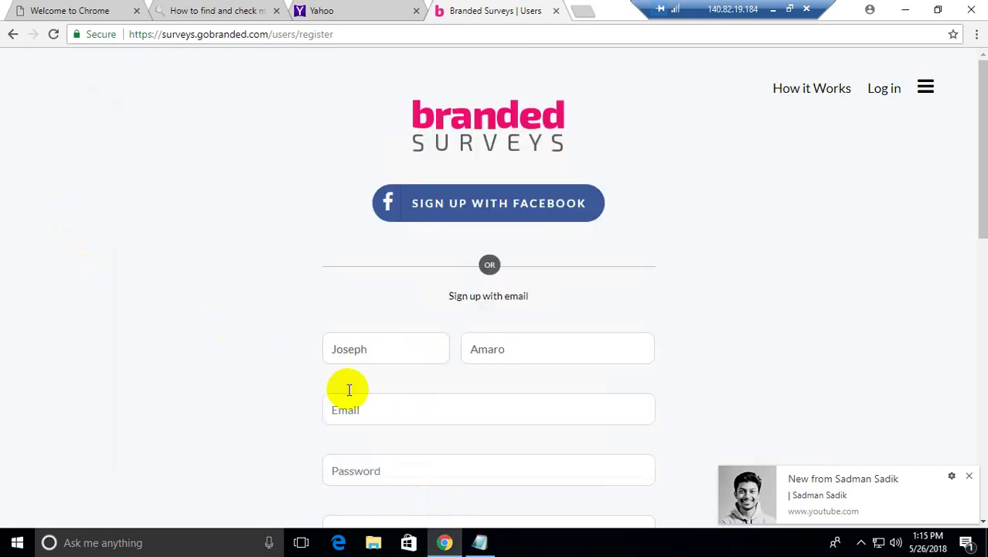
left_click(355, 413)
key("ctrl+v")
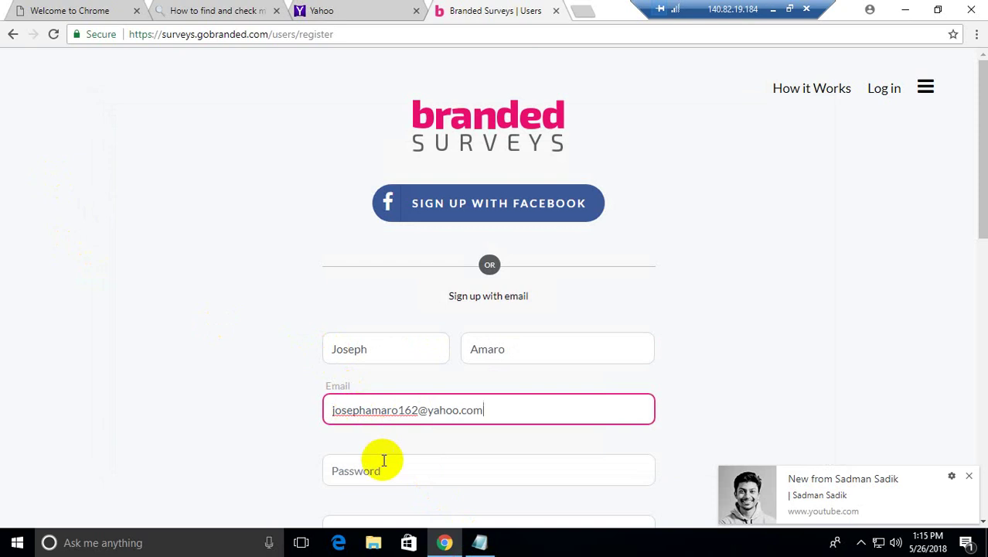
left_click(377, 472)
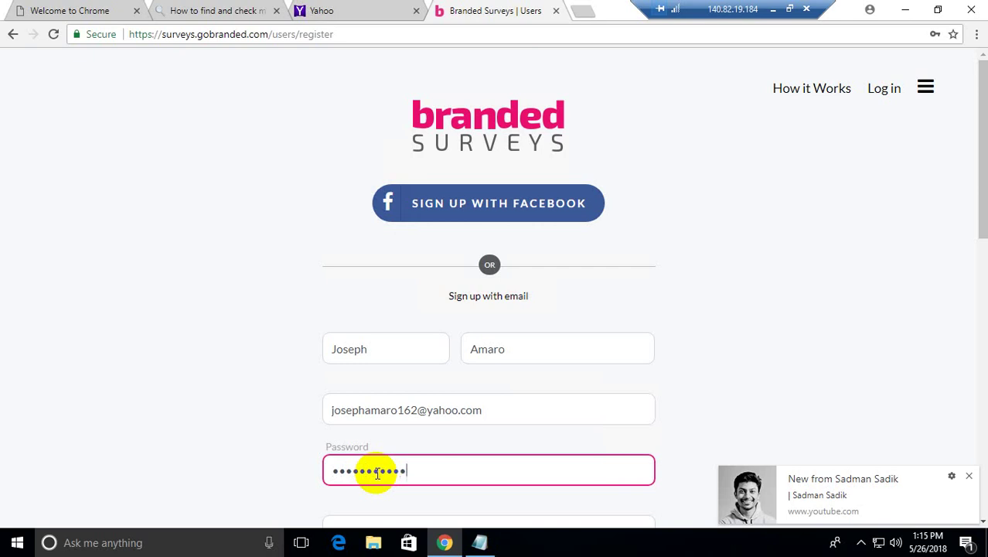
left_click_drag(976, 190, 984, 275)
Step: Set gender to Male, country to United States and ZIP code 90012
left_click(586, 347)
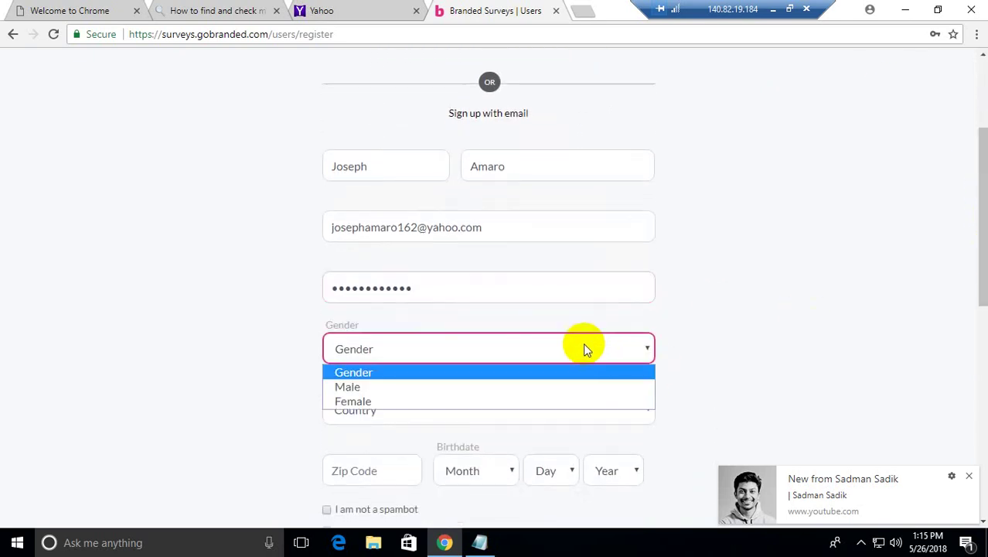
left_click(348, 389)
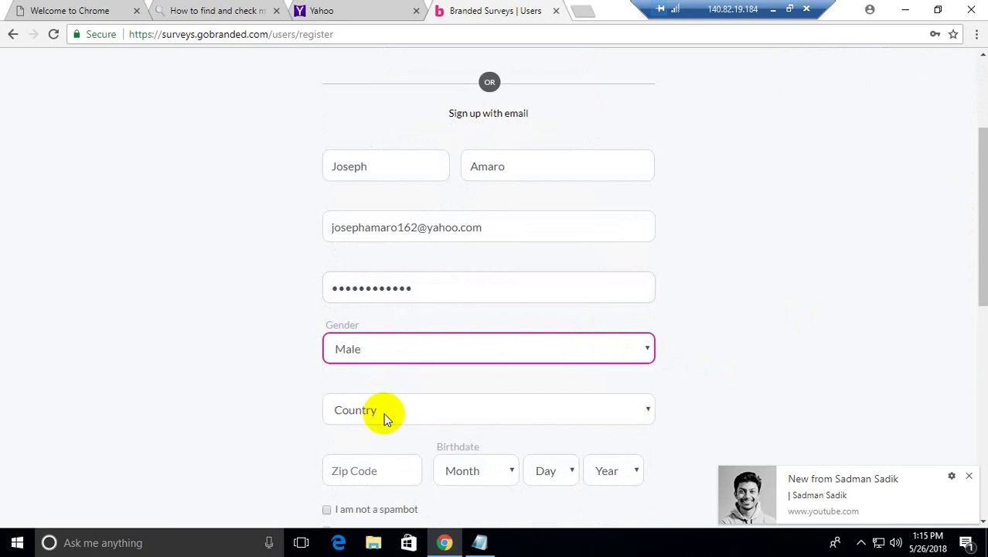
left_click(387, 418)
left_click(379, 447)
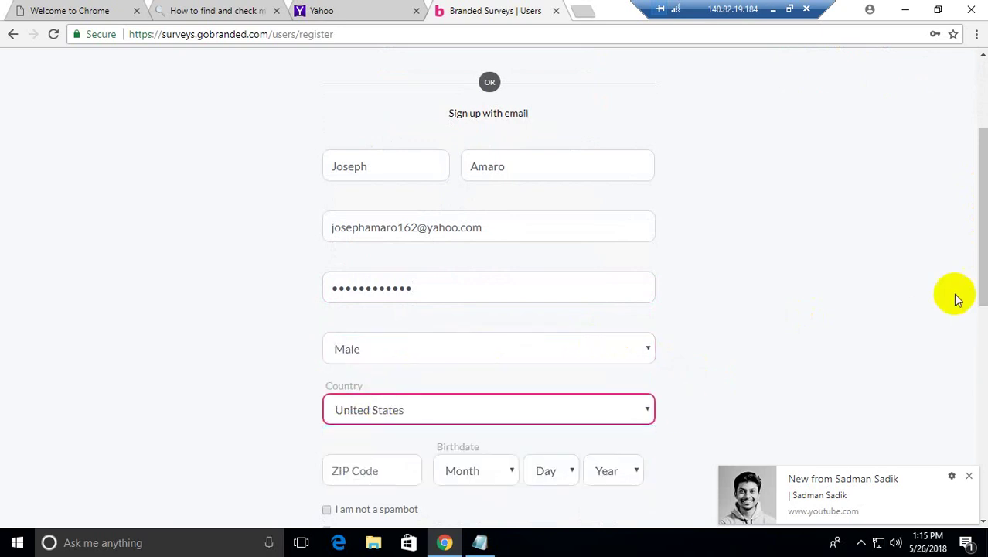
left_click_drag(982, 223, 979, 291)
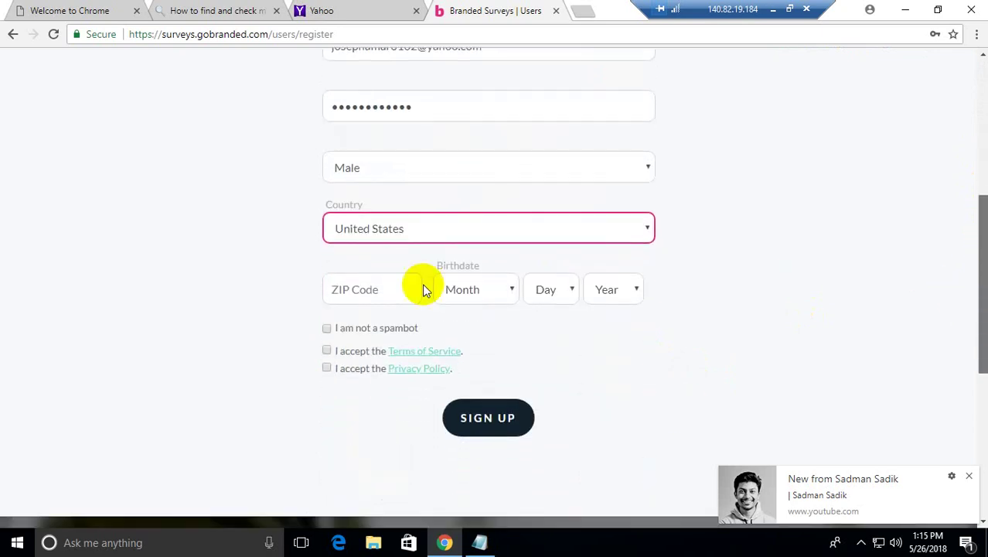
left_click(370, 285)
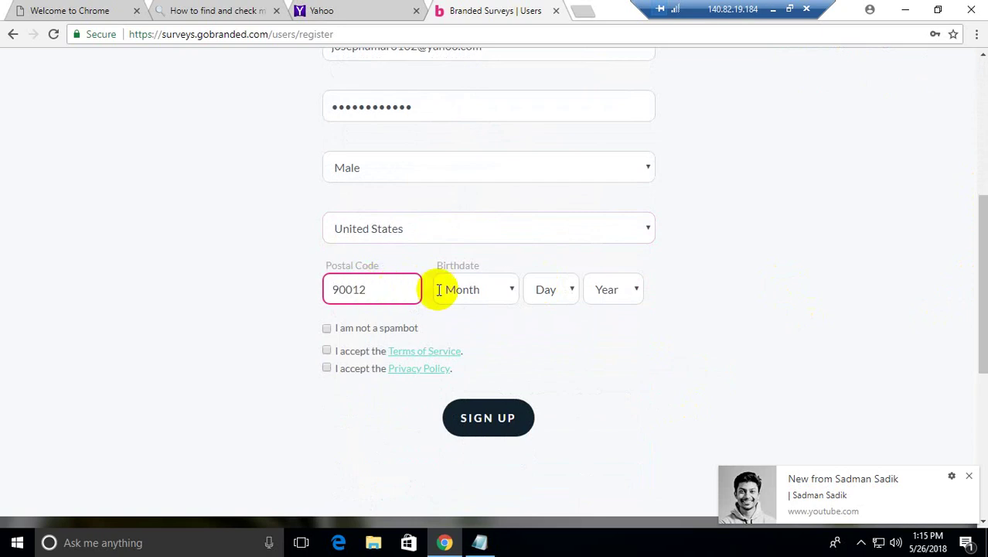
Step: Choose birthdate November 9, 1976 and bring the notes back to the front
left_click(480, 290)
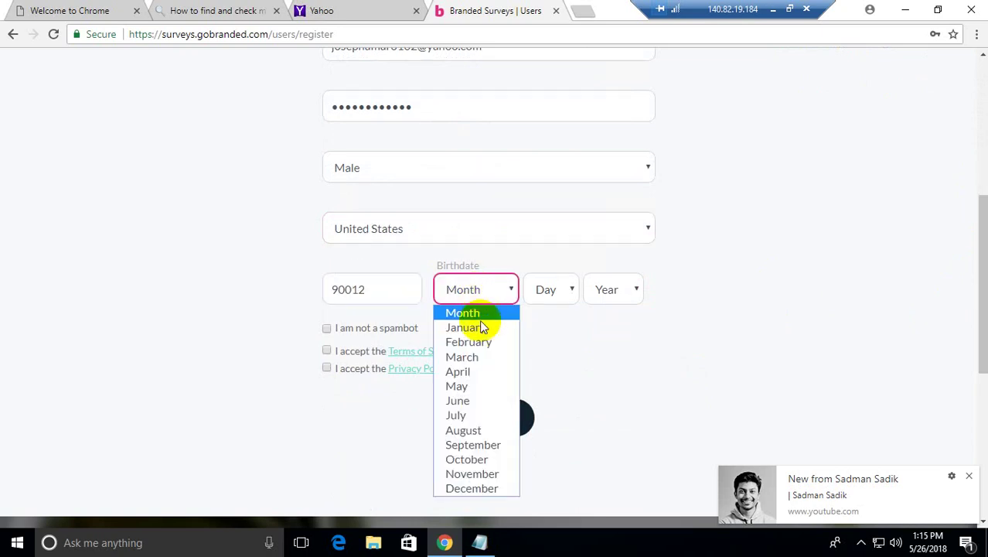
left_click(480, 475)
left_click(551, 288)
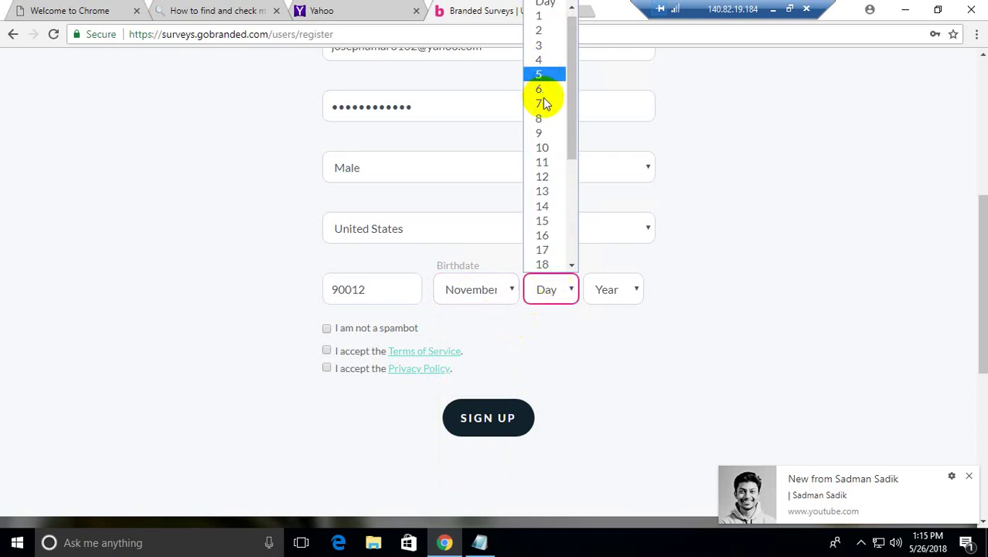
left_click(540, 133)
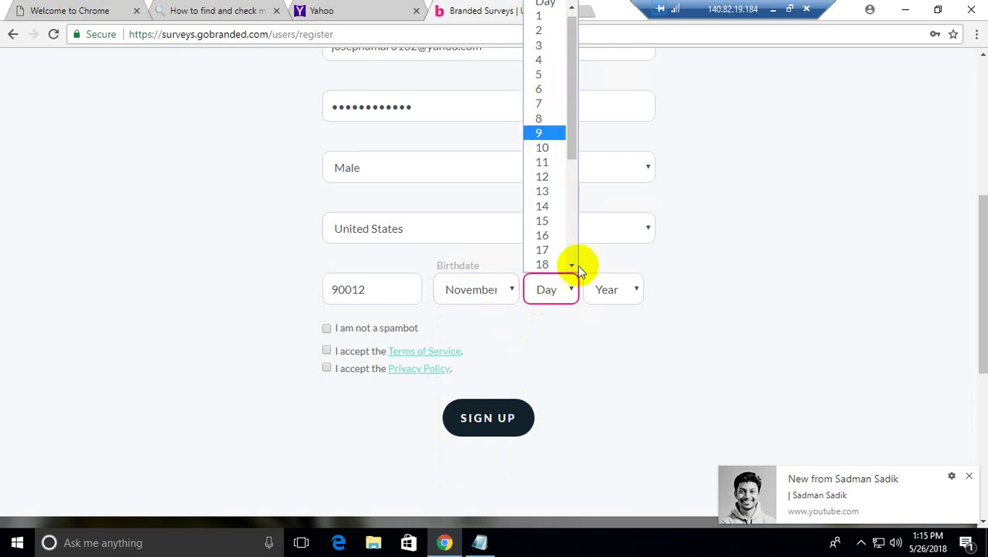
left_click(608, 291)
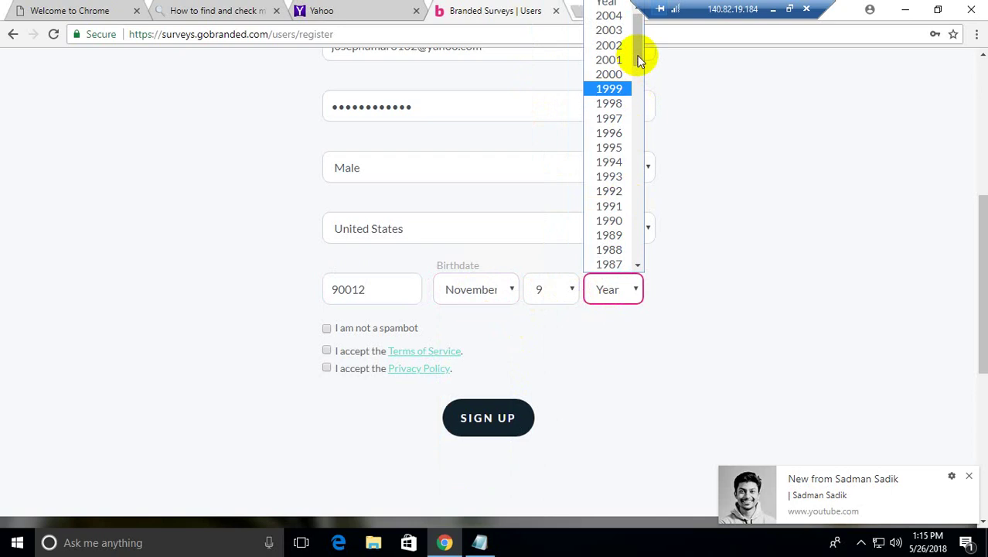
left_click_drag(640, 71, 638, 89)
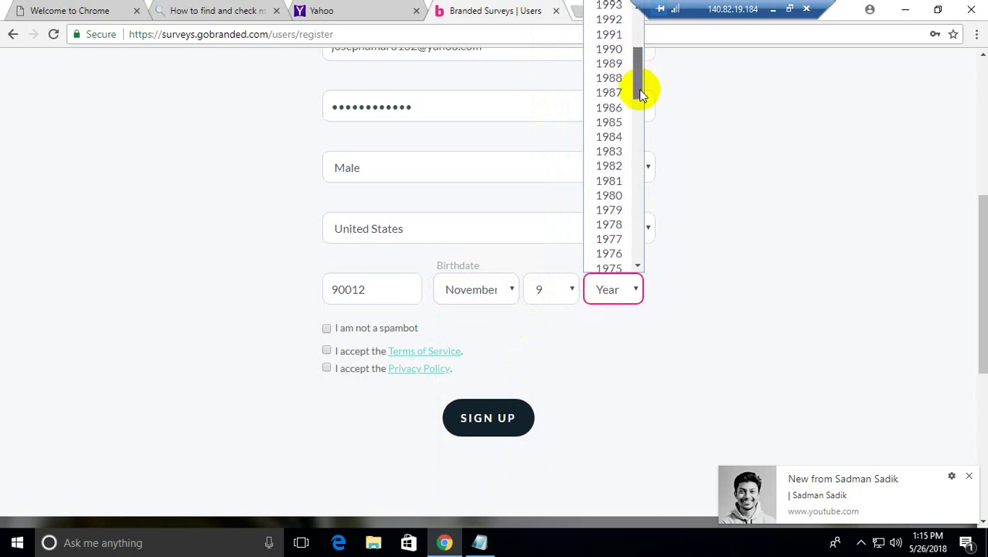
left_click(614, 259)
left_click(481, 543)
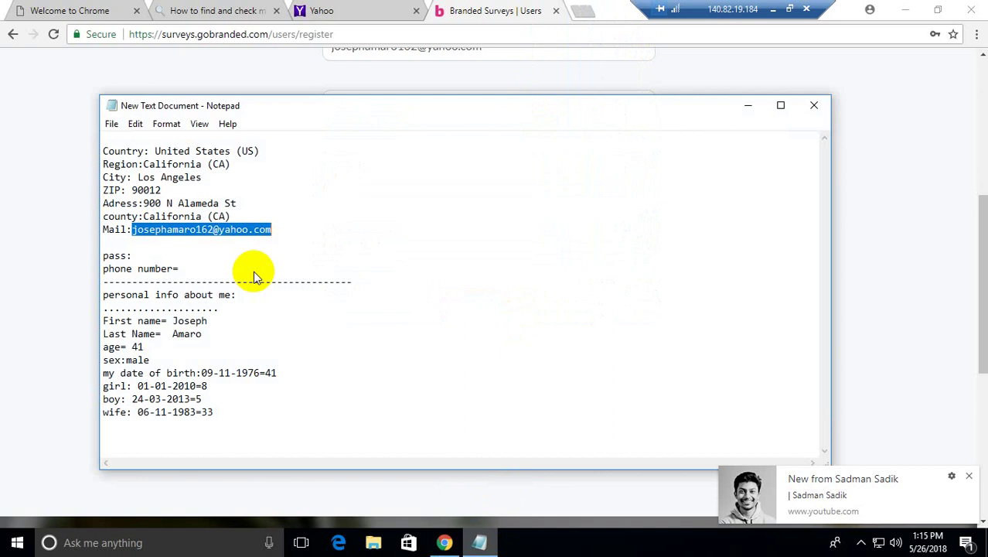
Step: Narrow and shift the notes window aside to uncover the form, selecting ZIP 90012
left_click_drag(99, 238, 558, 236)
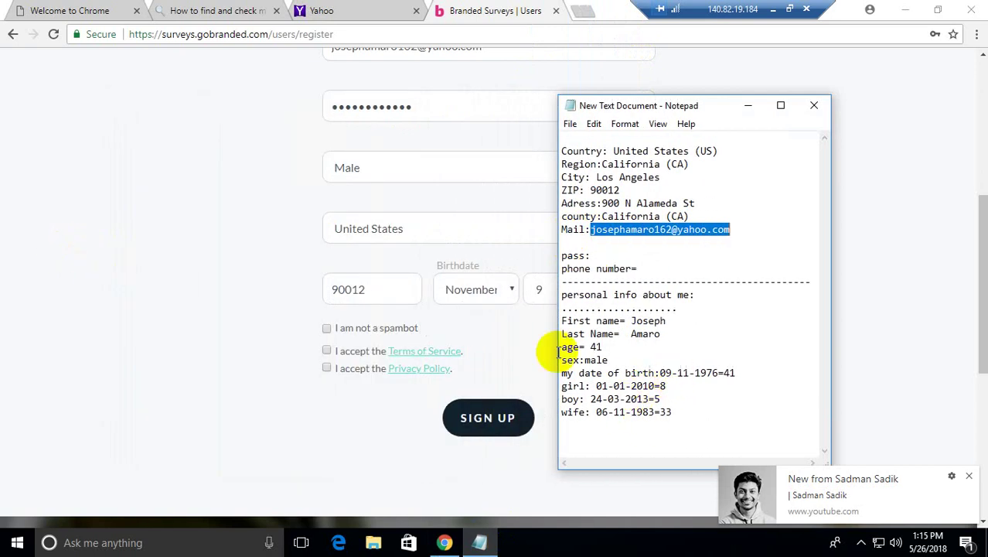
left_click_drag(765, 106, 833, 95)
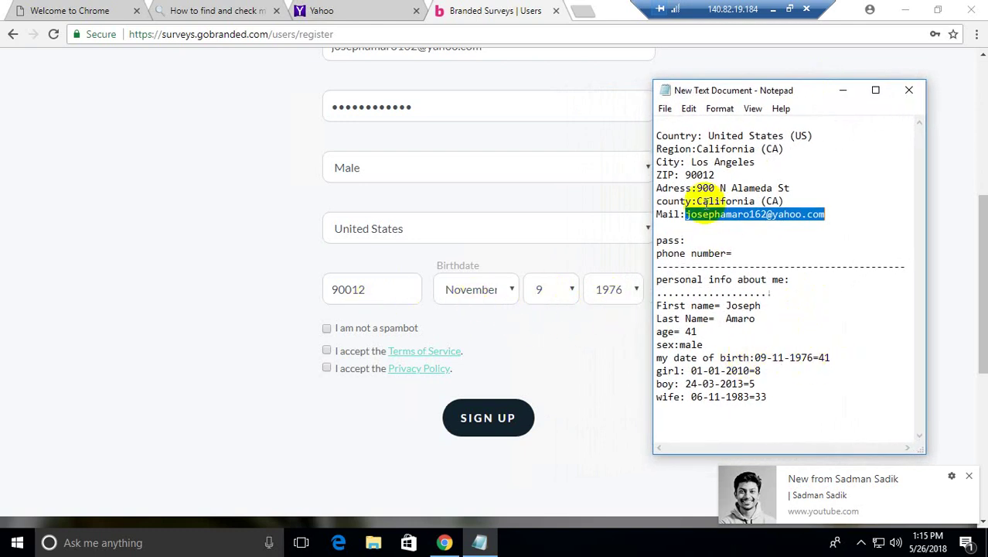
double_click(734, 174)
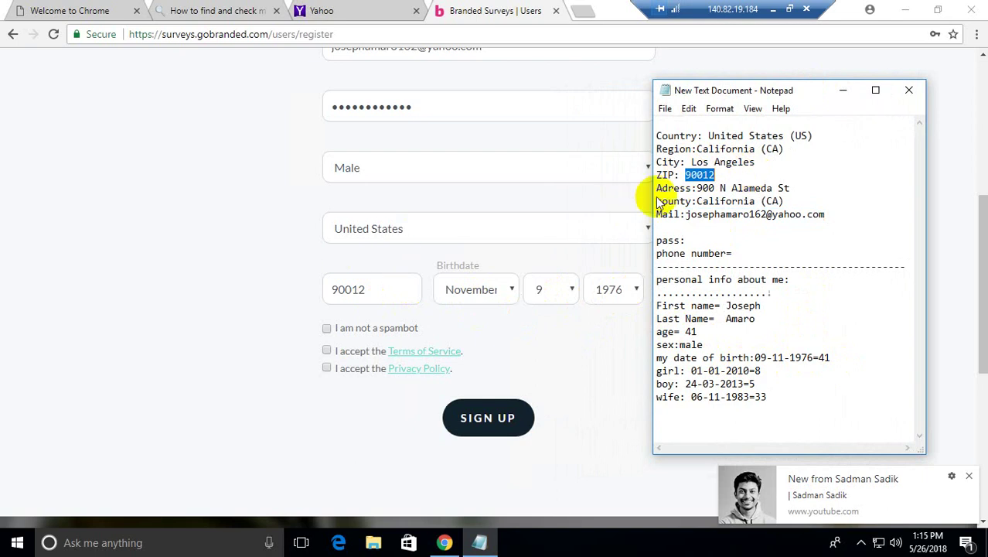
Step: Tick the spambot, Terms of Service and Privacy Policy boxes and submit the sign-up
left_click(327, 328)
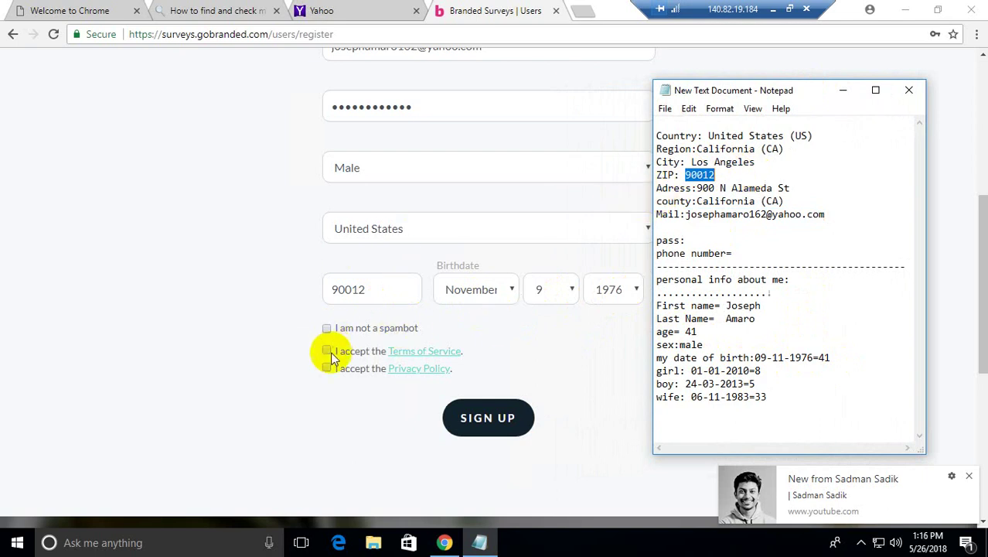
left_click(326, 351)
key("Tab")
key("Tab")
key("space")
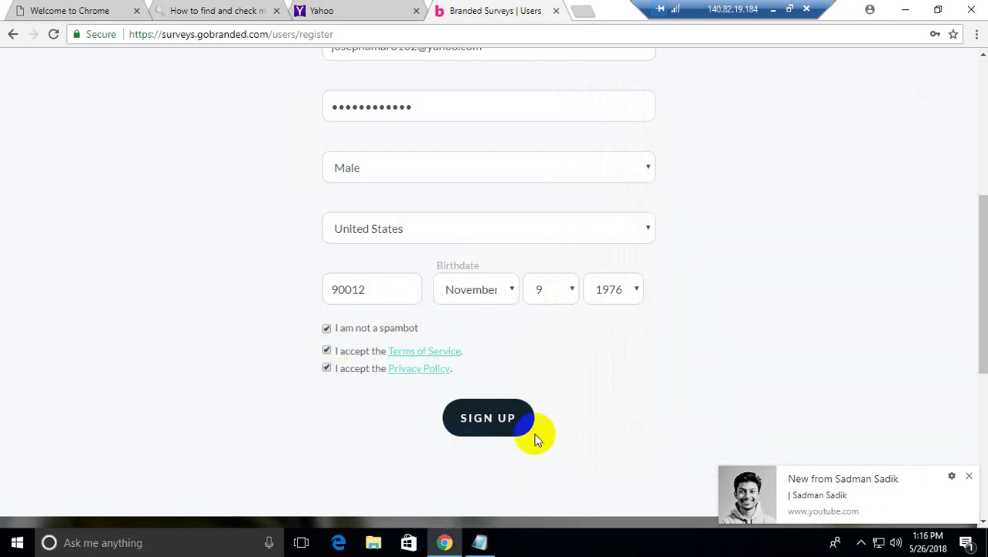
left_click_drag(976, 226, 958, 320)
scroll(515, 331, "down", 3)
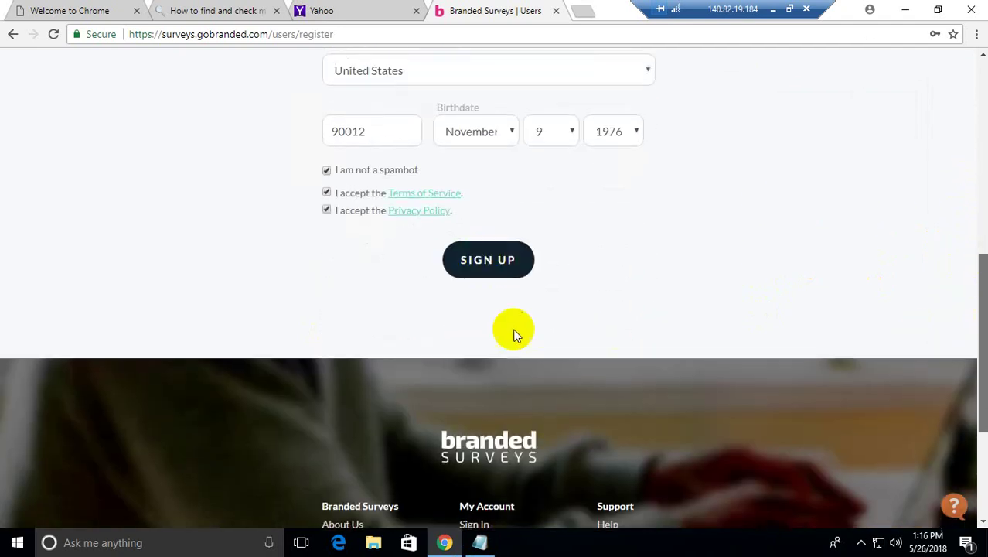
left_click(481, 261)
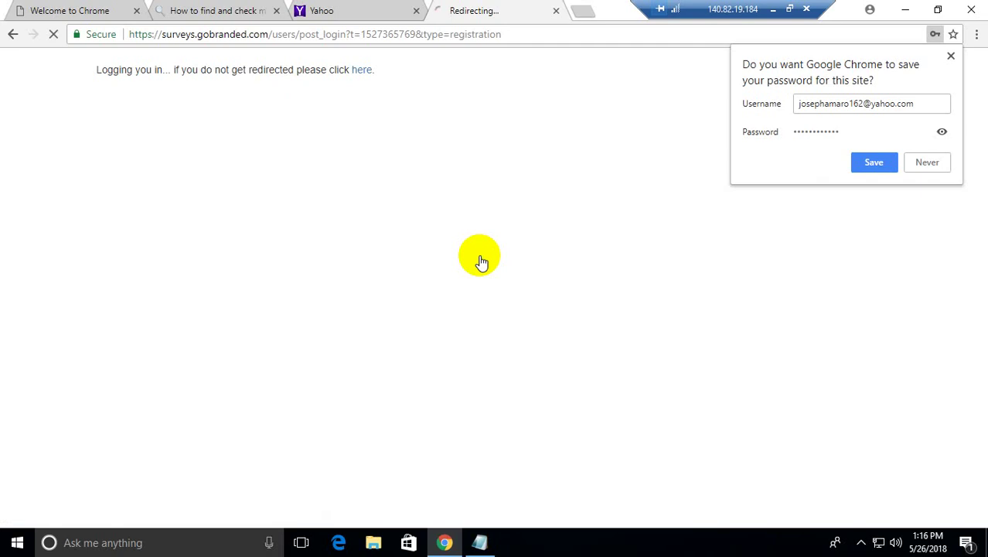
Step: Save the site password in Chrome and step through the welcome tour to the dashboard
left_click(873, 162)
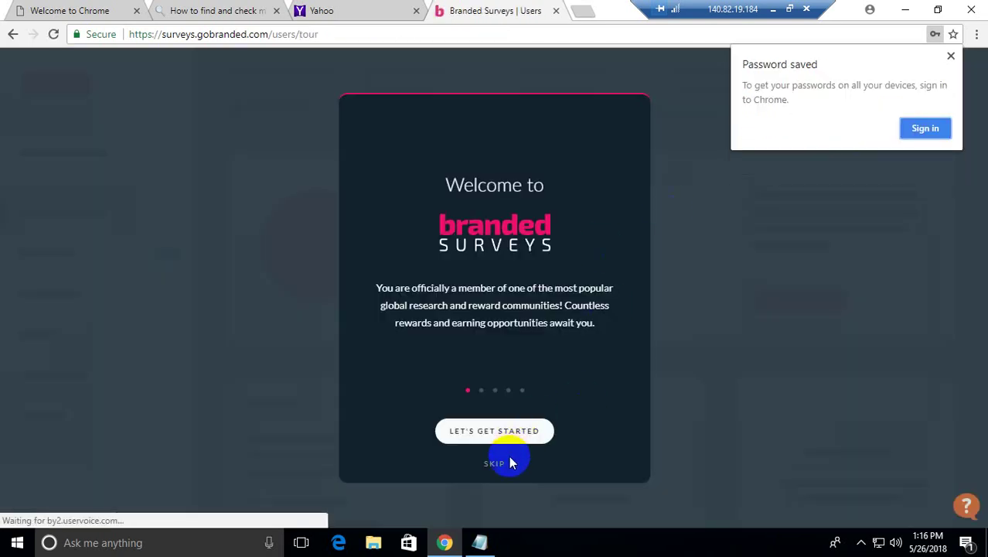
left_click(495, 434)
left_click(495, 434)
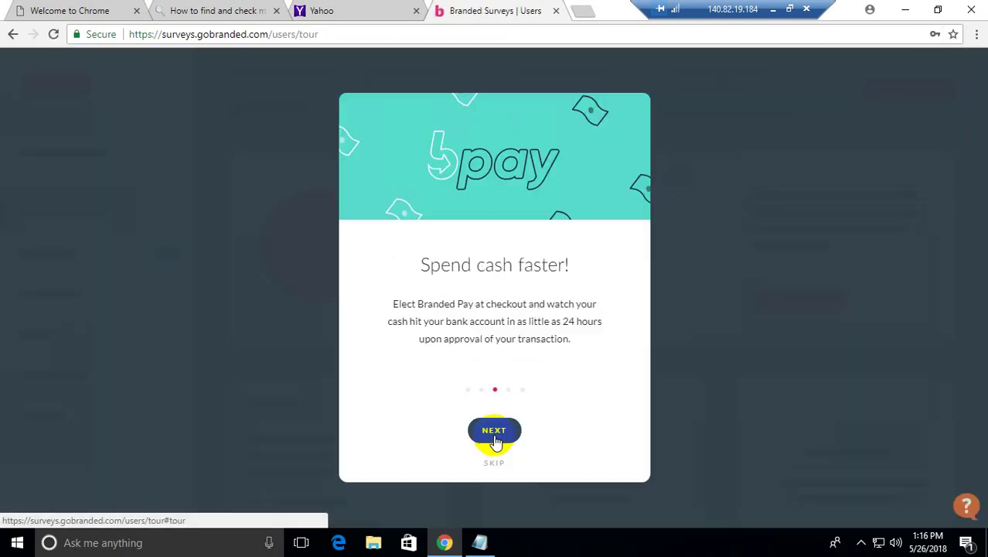
left_click(495, 433)
left_click(495, 434)
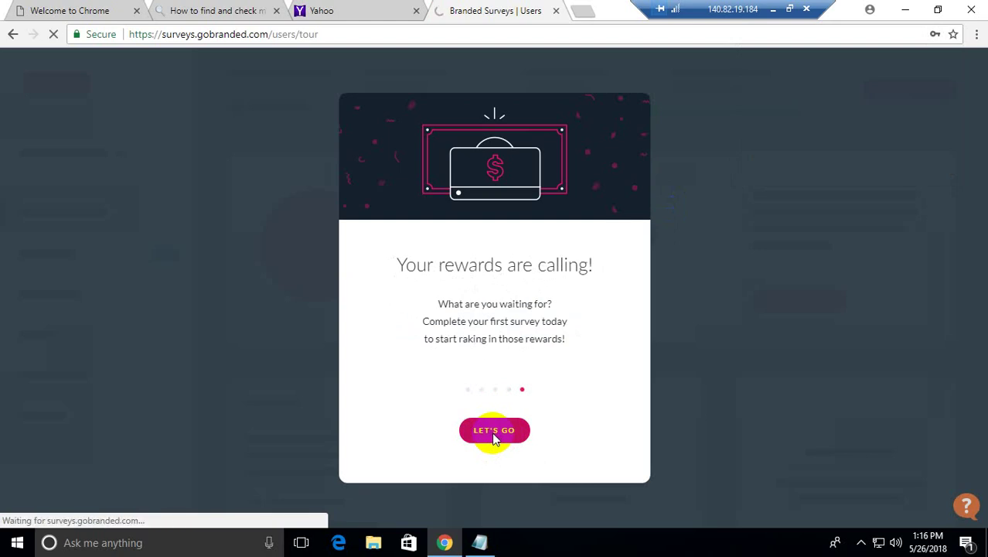
left_click(494, 433)
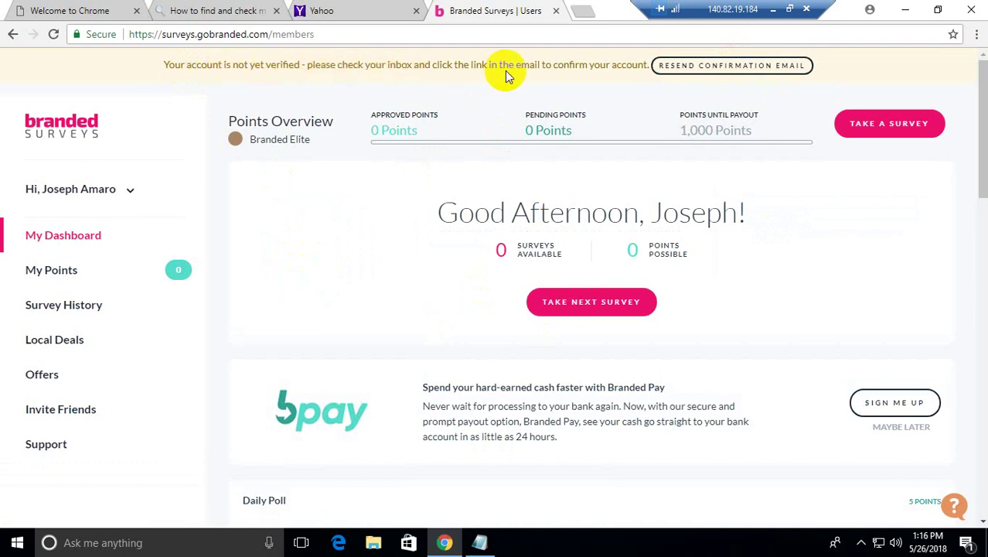
Step: Open the Welcome to Branded Surveys email in Yahoo Mail and activate the account
left_click(352, 9)
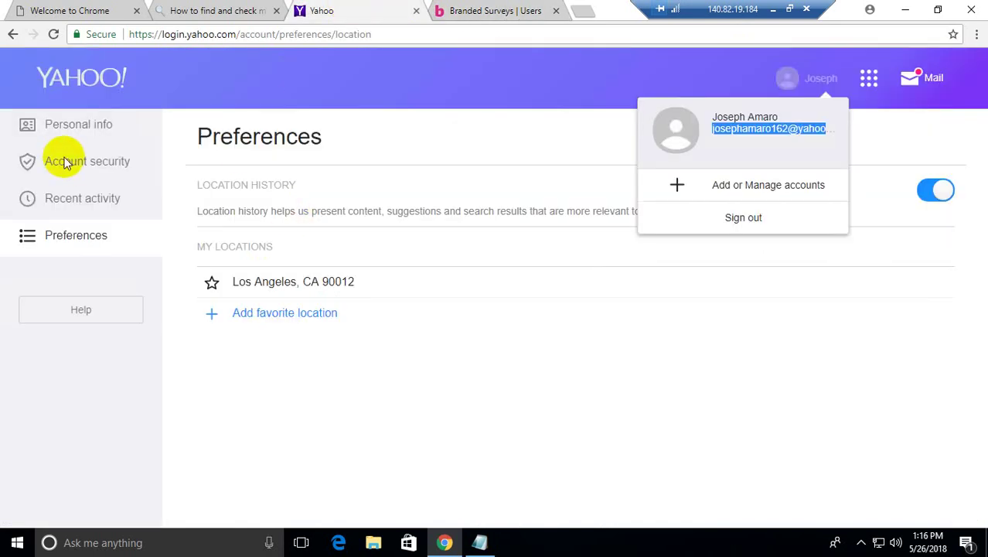
left_click(913, 83)
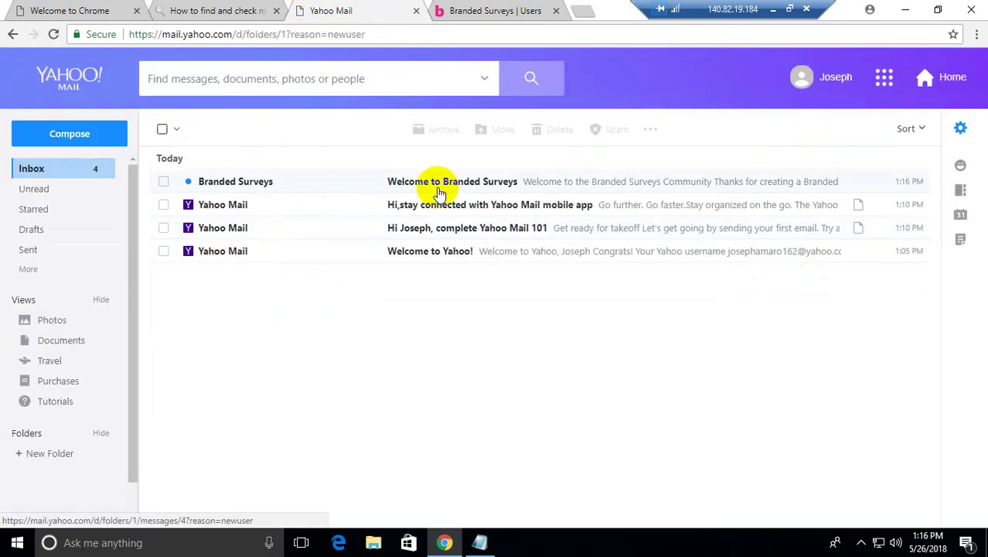
left_click(438, 188)
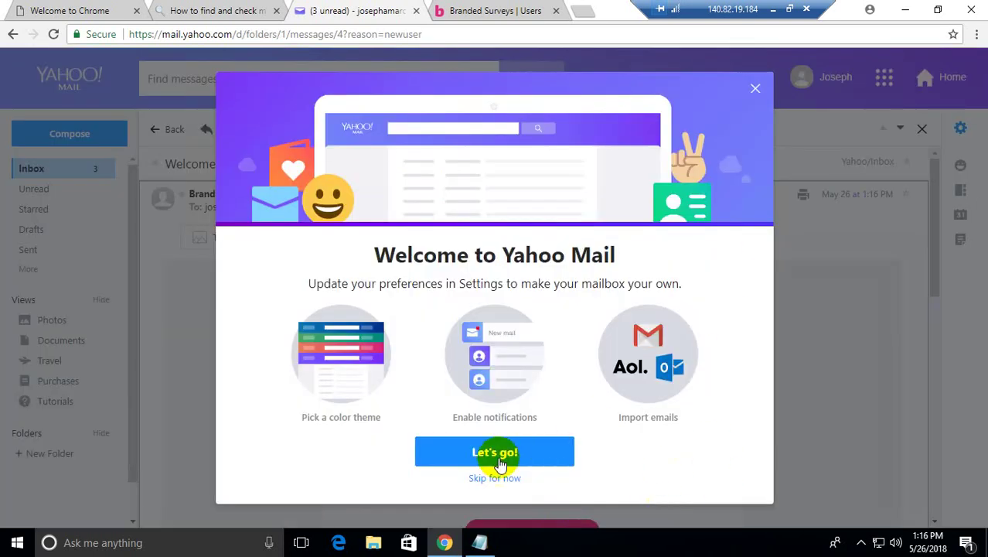
left_click(493, 480)
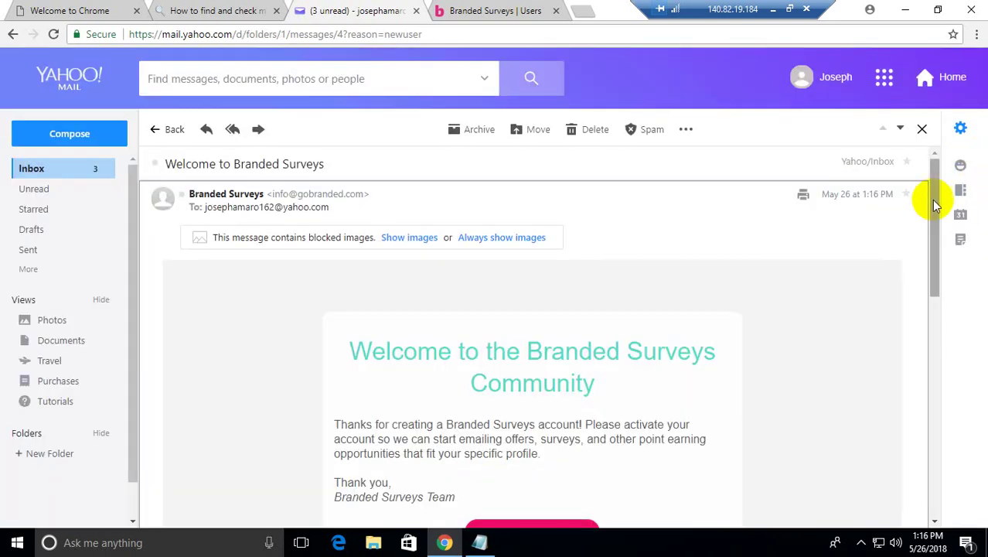
scroll(921, 266, "down", 3)
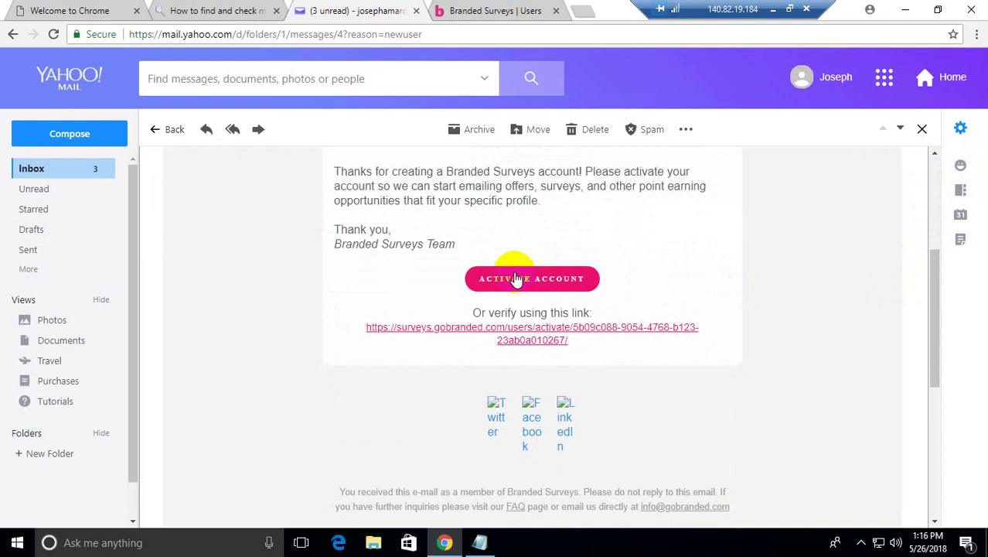
left_click(515, 279)
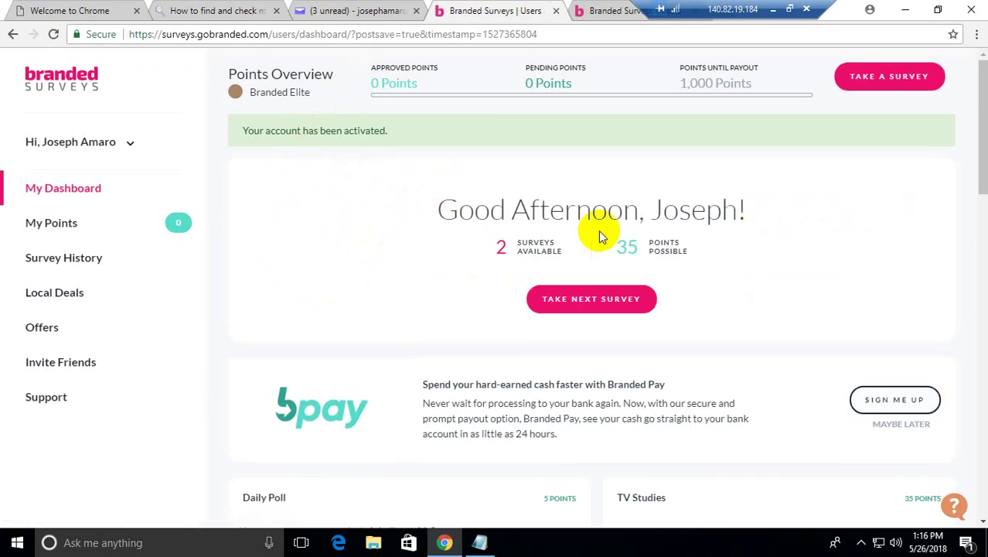
Step: Go to the account's Address page and paste the first name from the Notepad notes
left_click(109, 147)
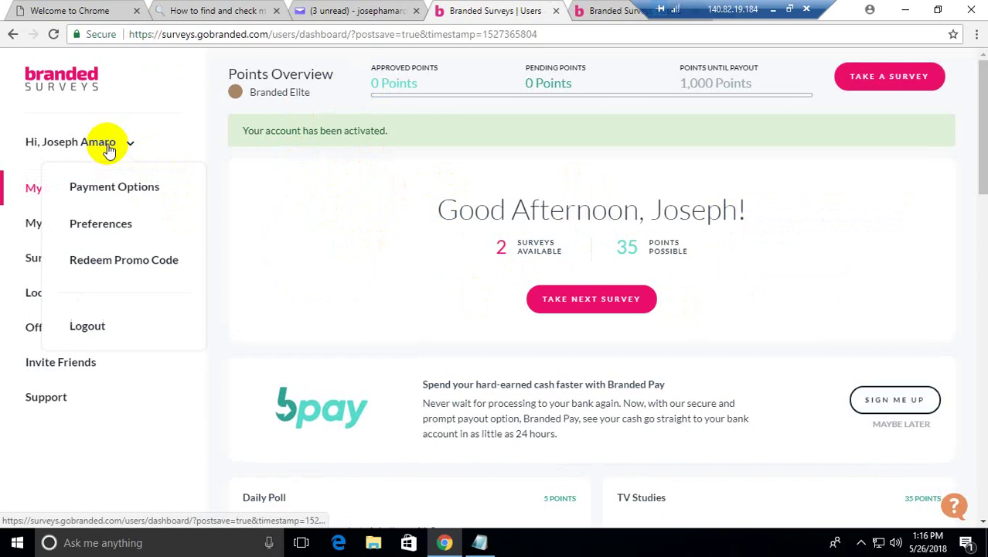
left_click(116, 229)
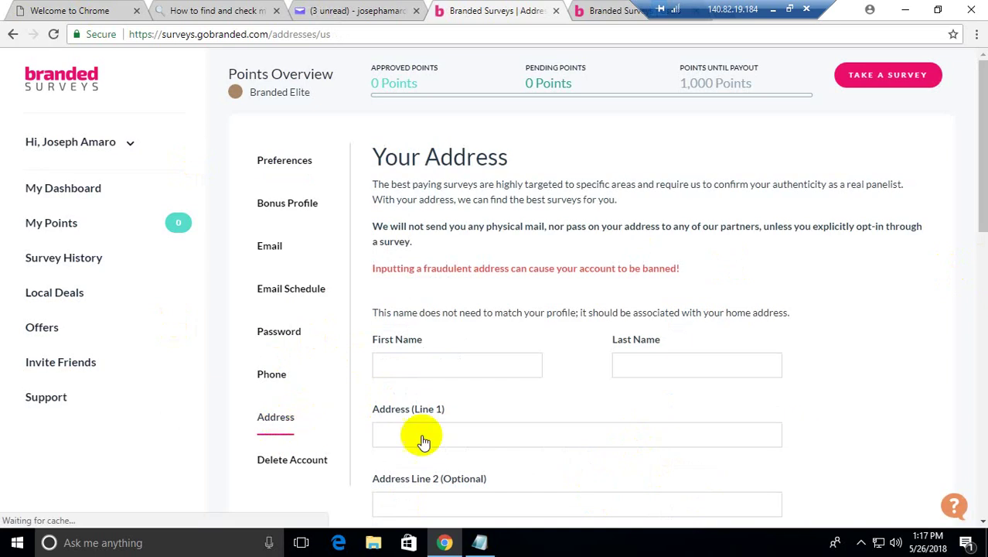
left_click(438, 374)
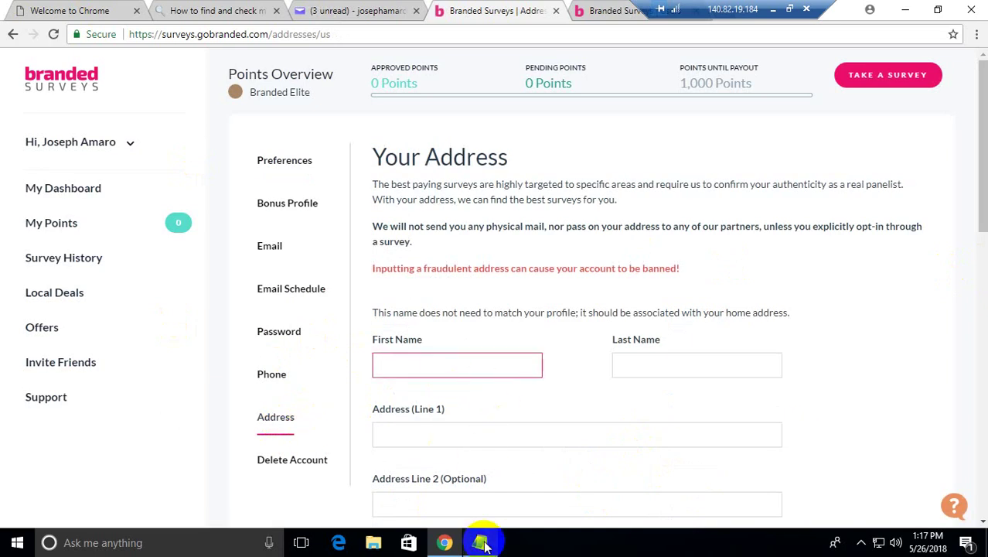
left_click(480, 541)
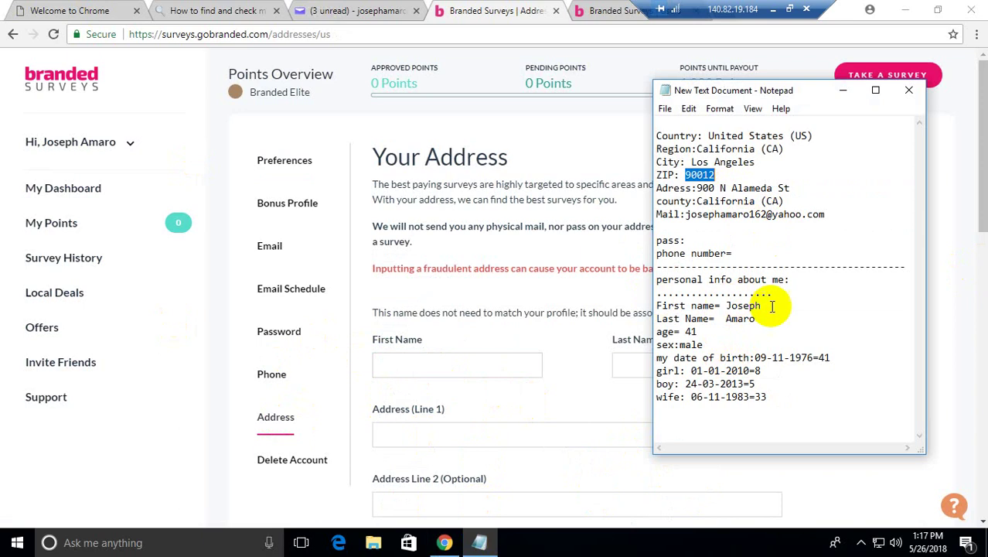
left_click_drag(774, 308, 776, 307)
key("ctrl+c")
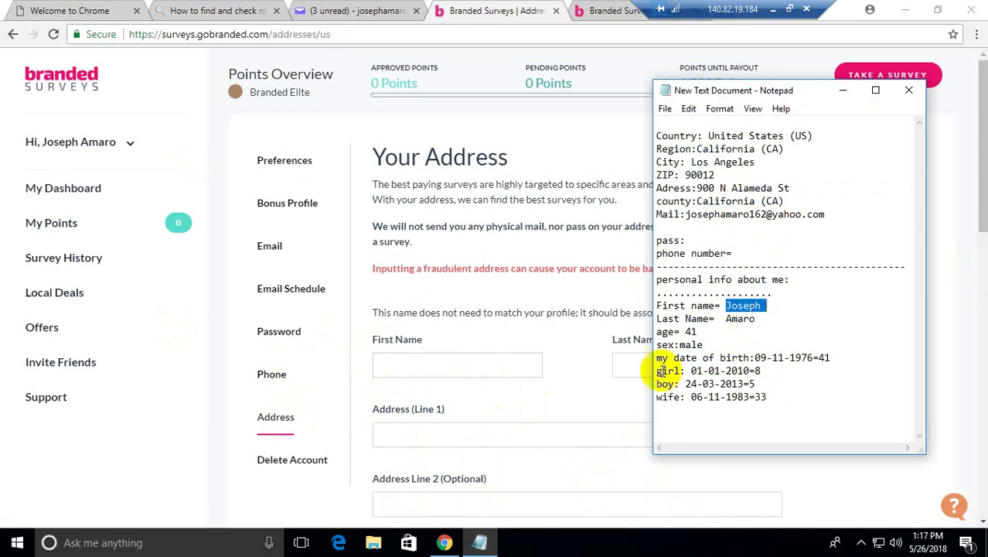
left_click(462, 366)
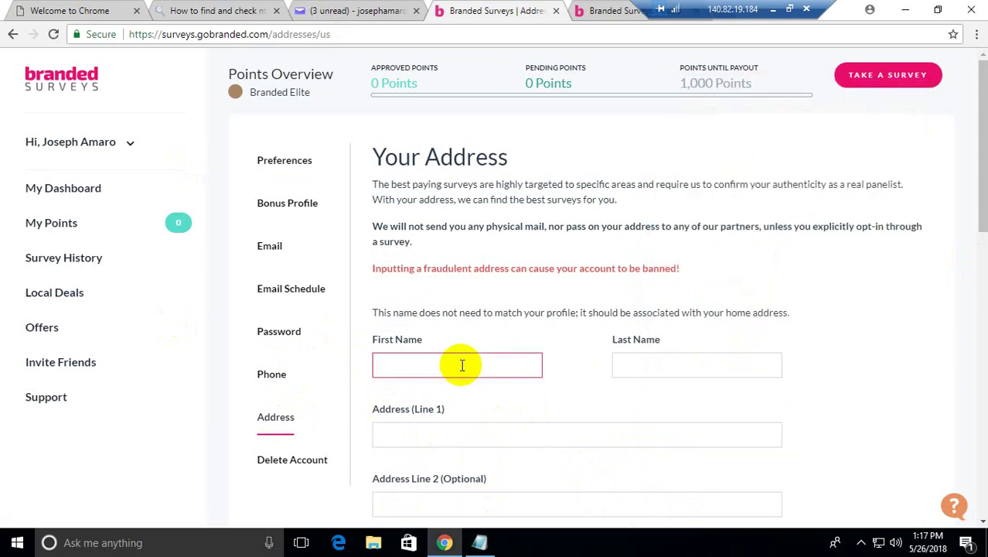
key("ctrl+v")
Step: Paste the last name from the notes into the Last Name field
left_click(641, 361)
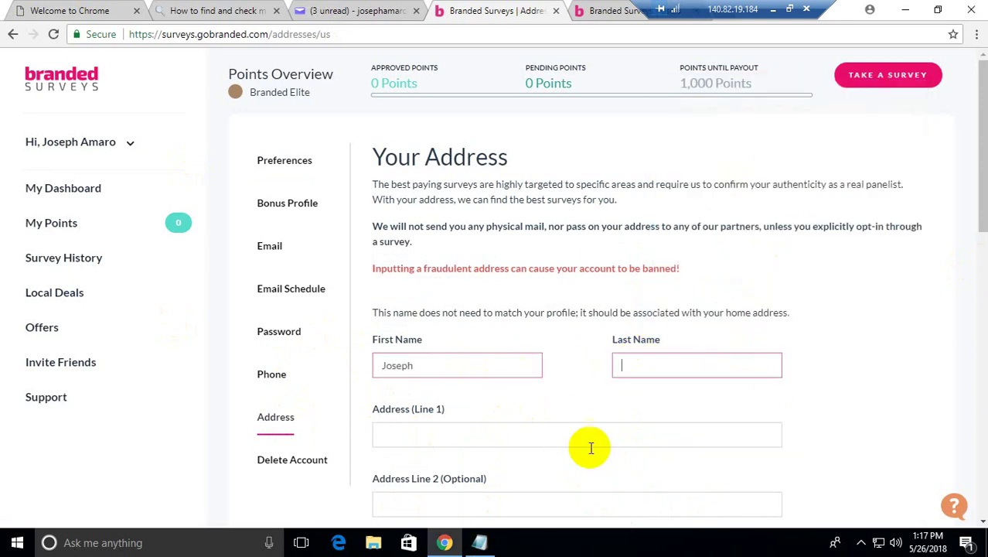
left_click(485, 542)
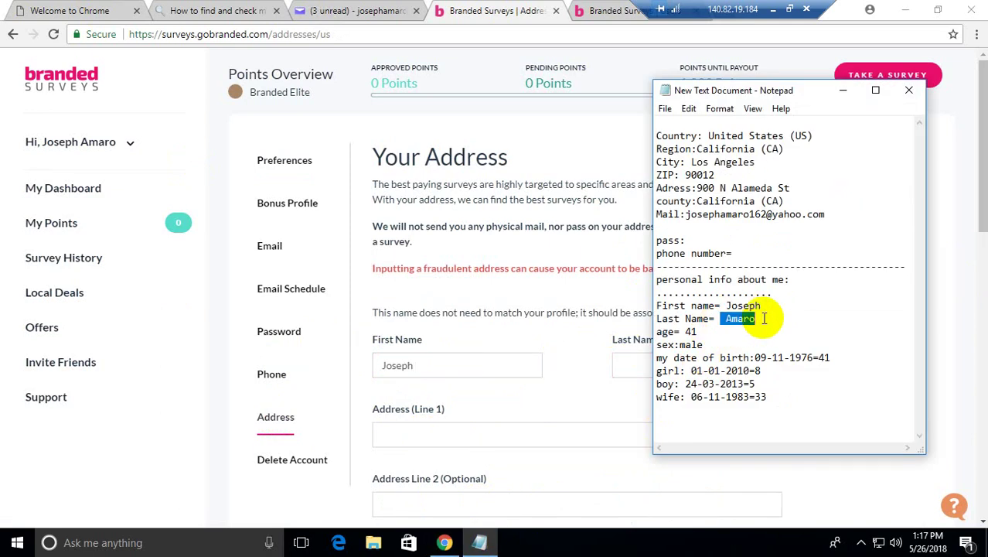
left_click(629, 366)
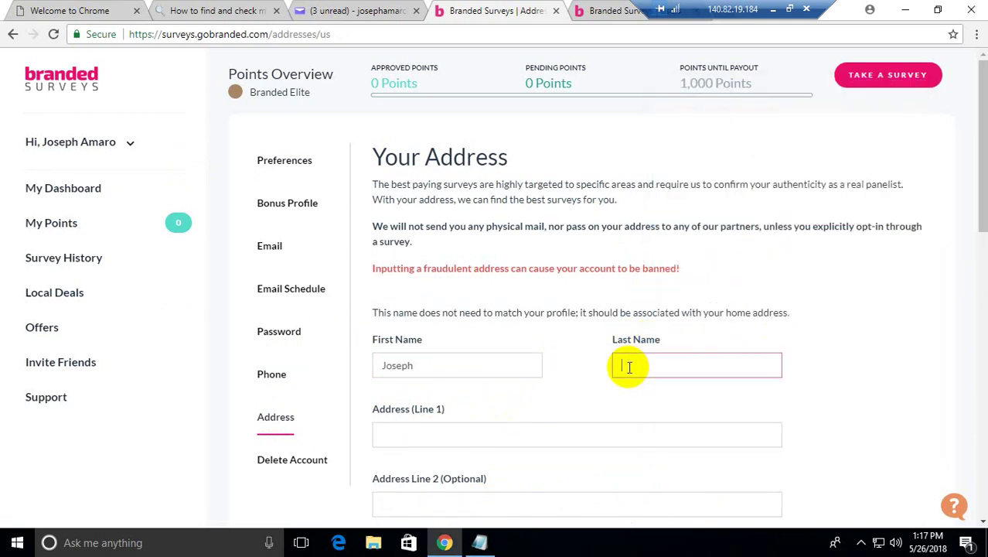
type("Amaro")
left_click(449, 432)
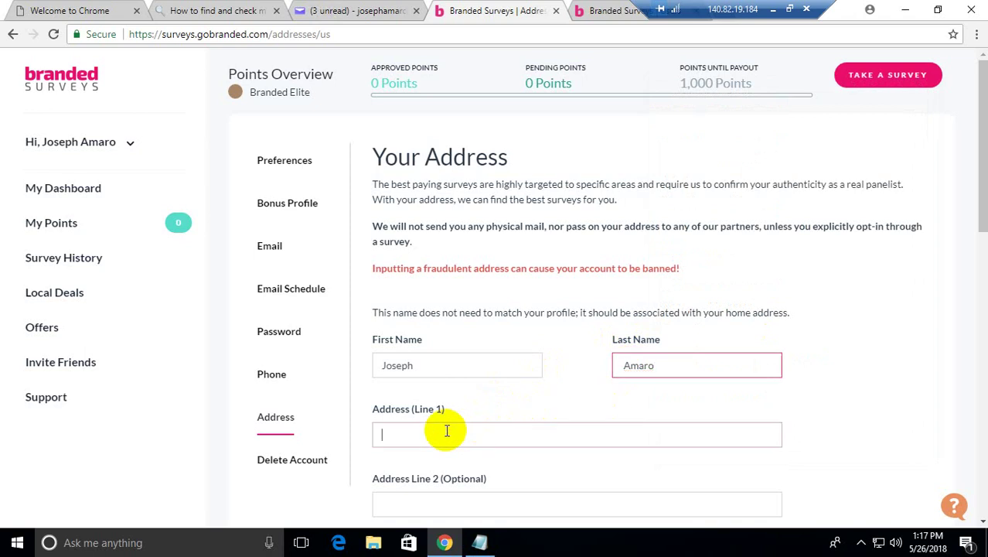
Step: Copy the street address from the notes into the first address line
left_click(491, 546)
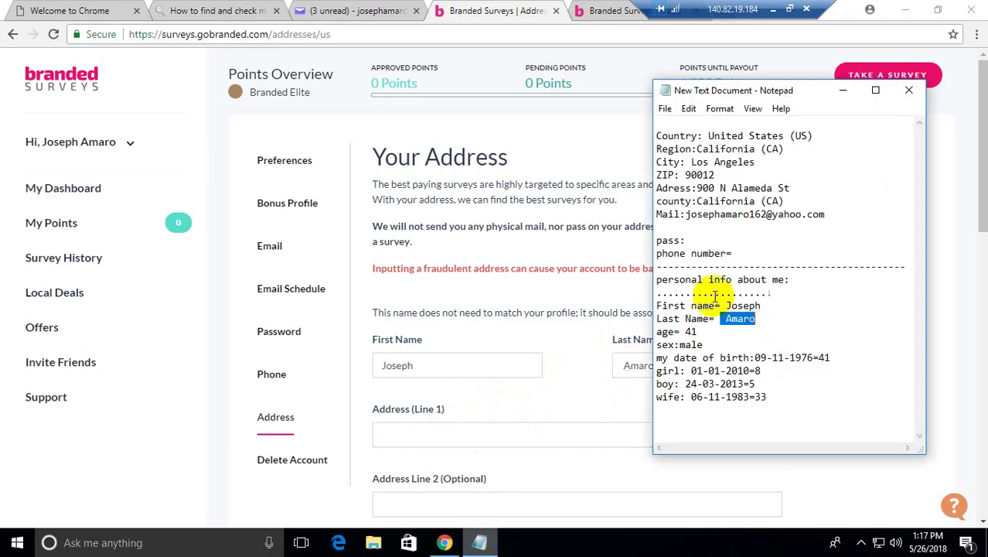
left_click(698, 201)
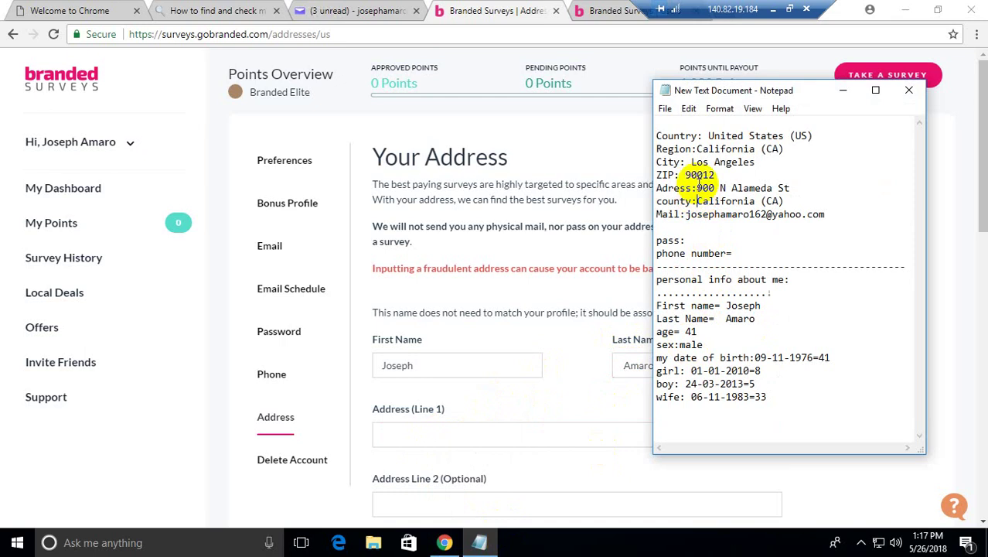
left_click_drag(697, 188, 792, 185)
key("ctrl+c")
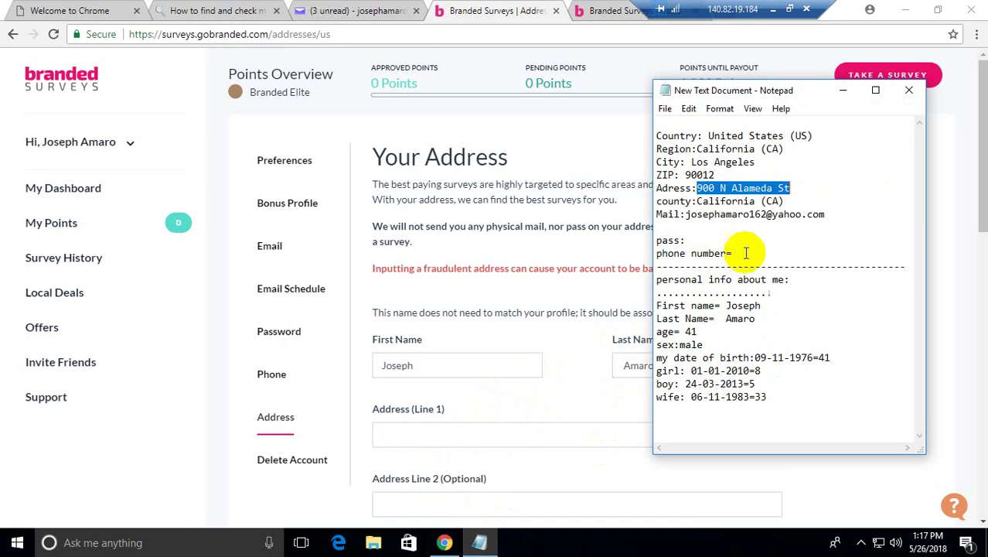
left_click(428, 434)
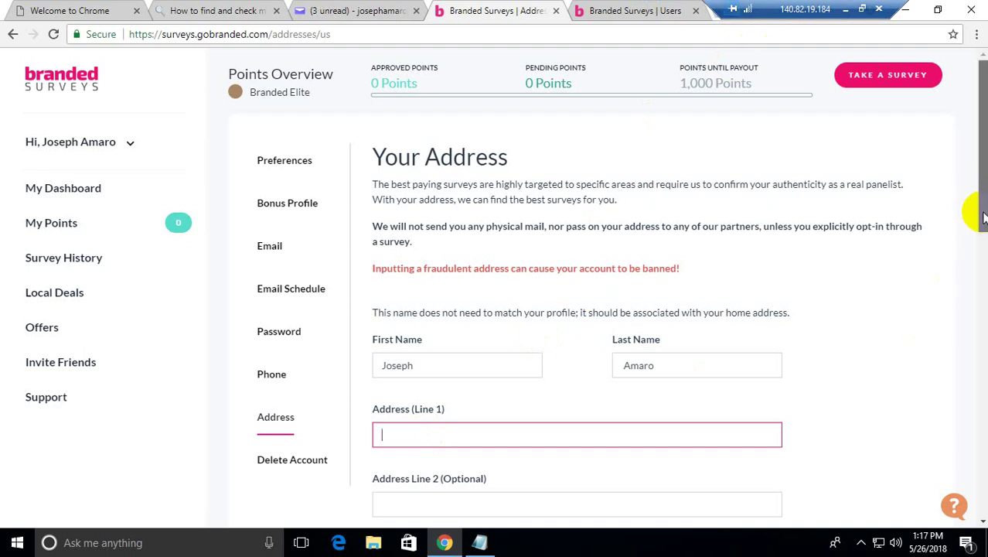
scroll(982, 218, "down", 2)
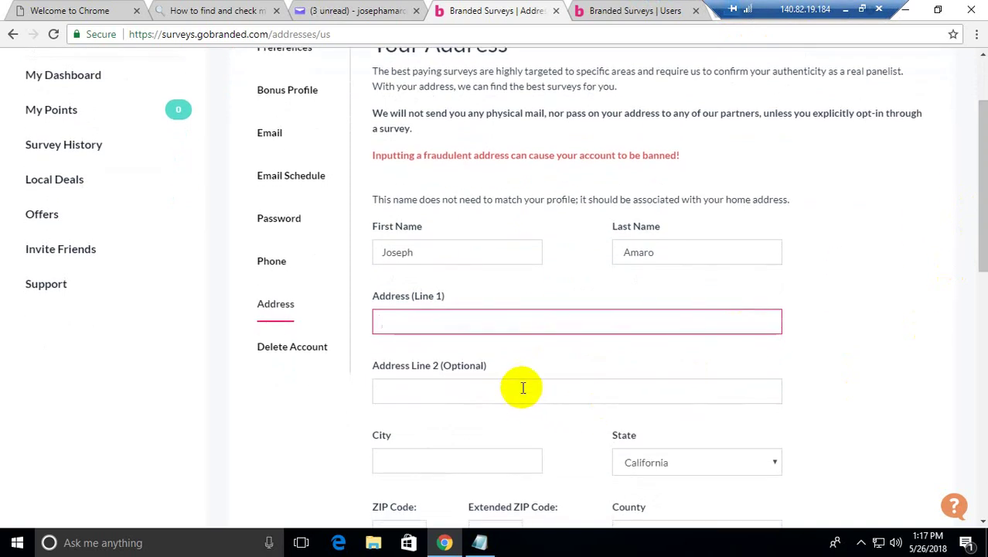
left_click(413, 325)
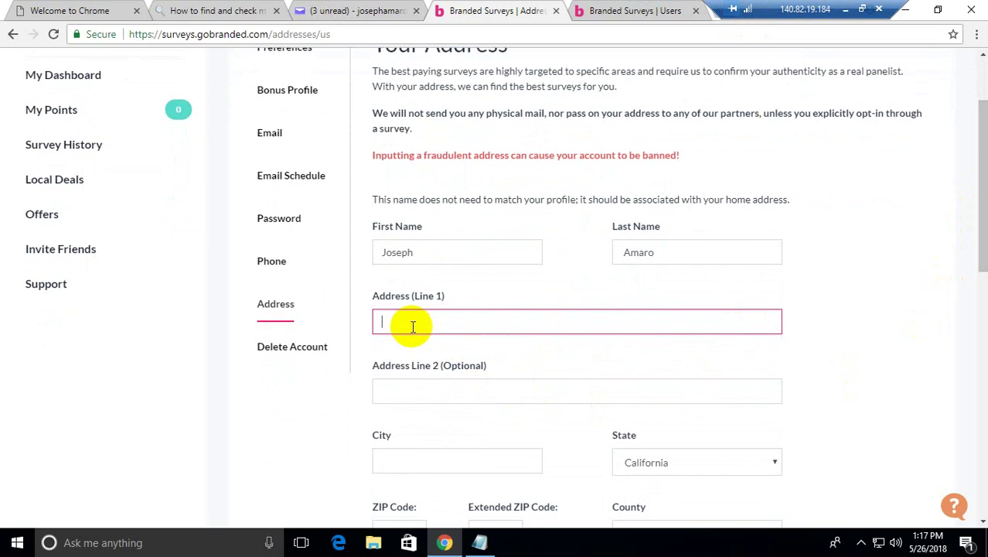
key("ctrl+v")
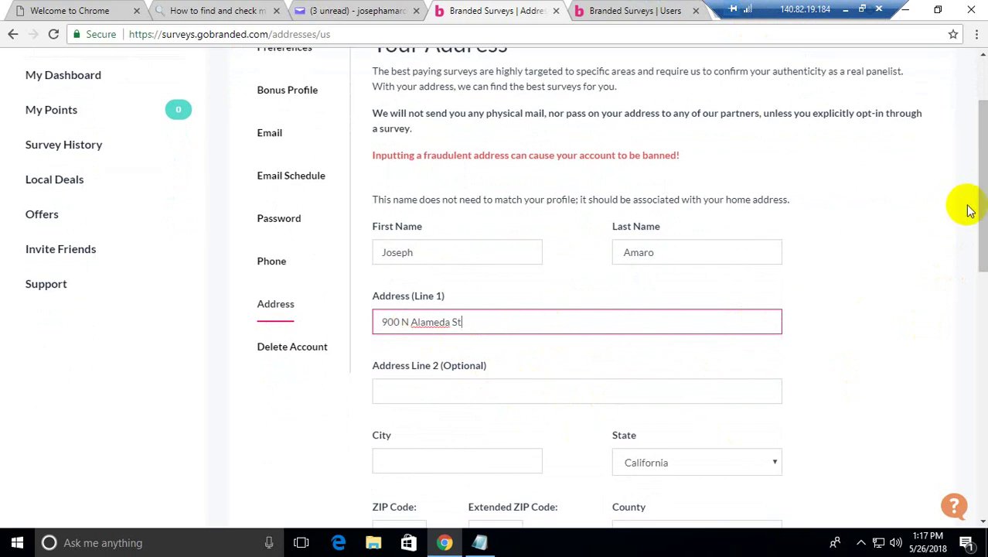
Step: Copy the city name from the notes into the City field
scroll(912, 267, "down", 4)
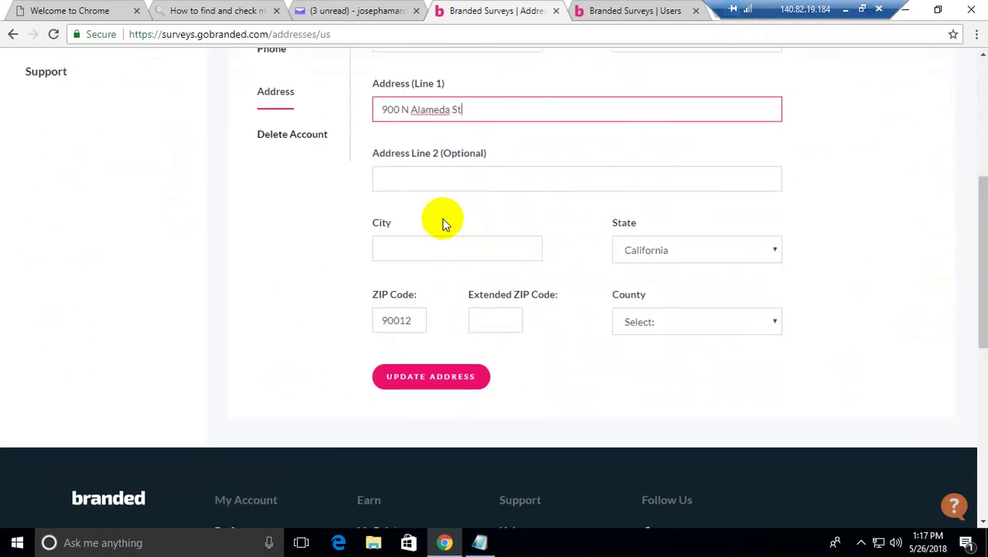
left_click(406, 247)
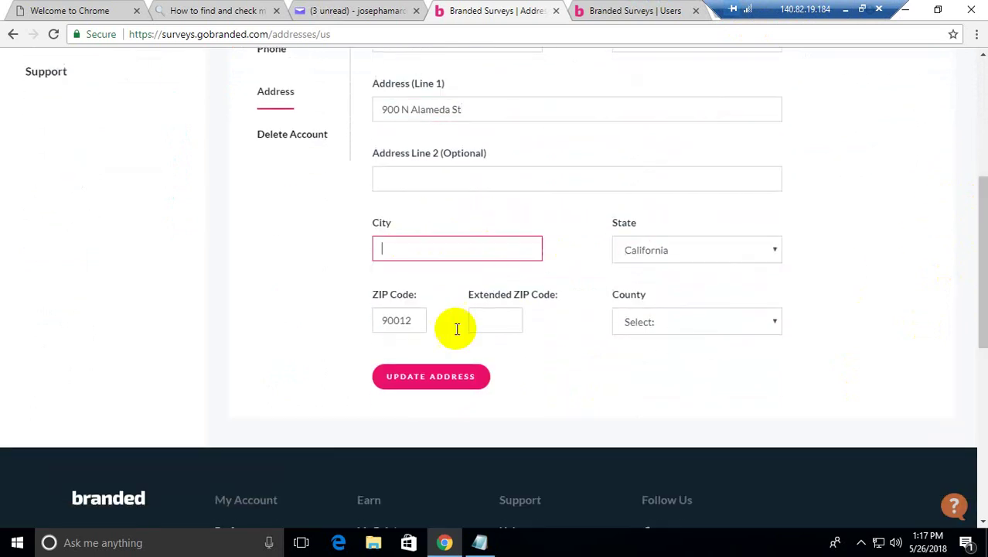
left_click(479, 544)
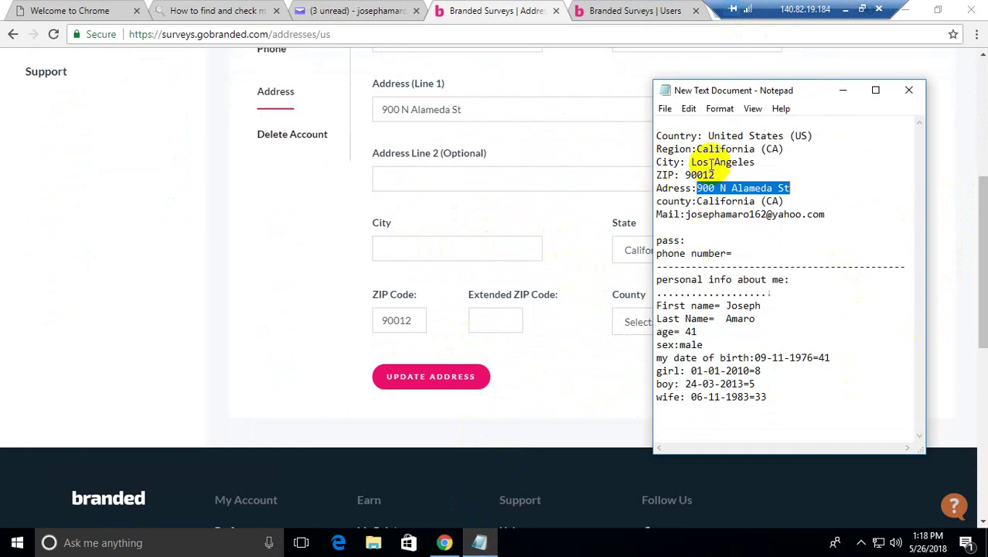
left_click_drag(691, 162, 758, 161)
key("ctrl+c")
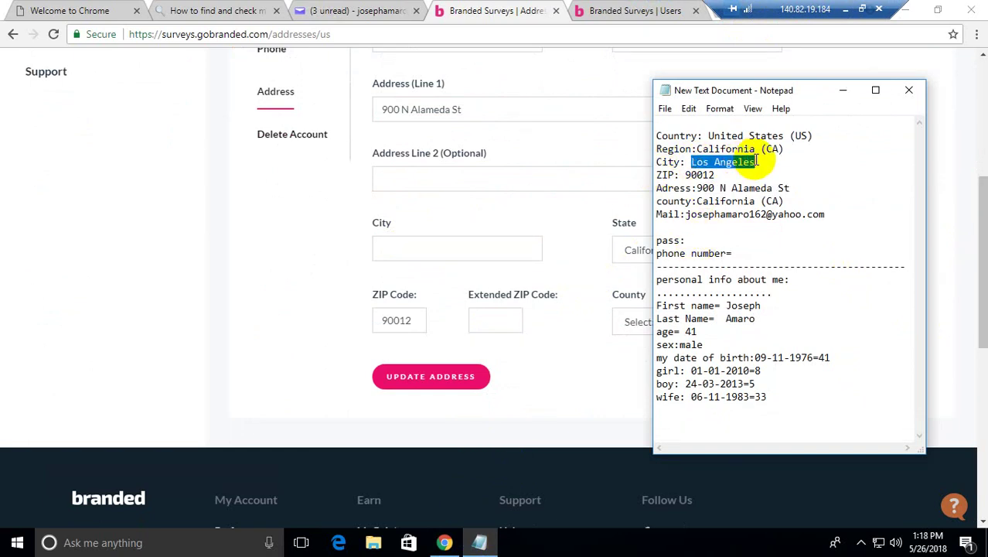
left_click(431, 248)
key("ctrl+v")
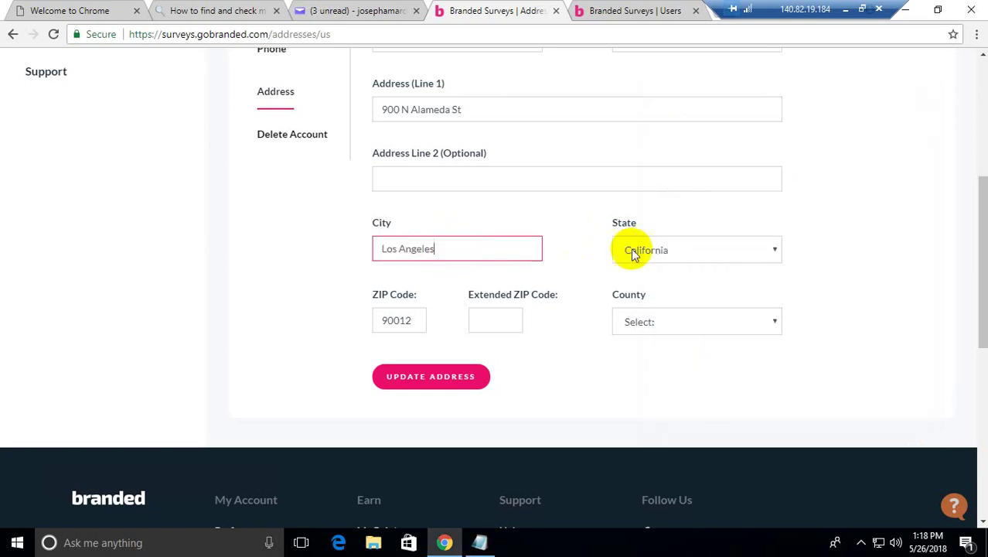
Step: Keep California as state, choose Los Angeles county, and save the address
left_click(632, 251)
left_click(633, 251)
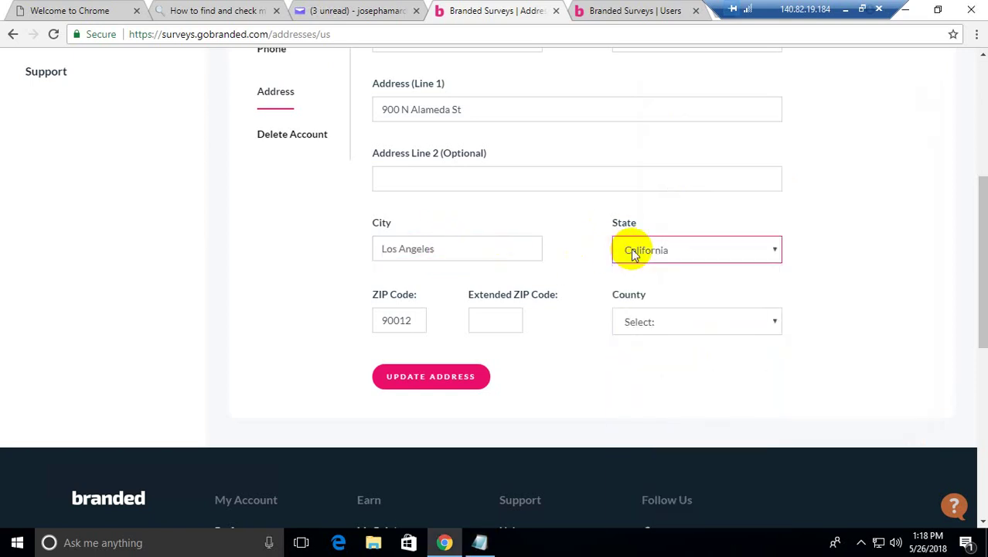
left_click(648, 325)
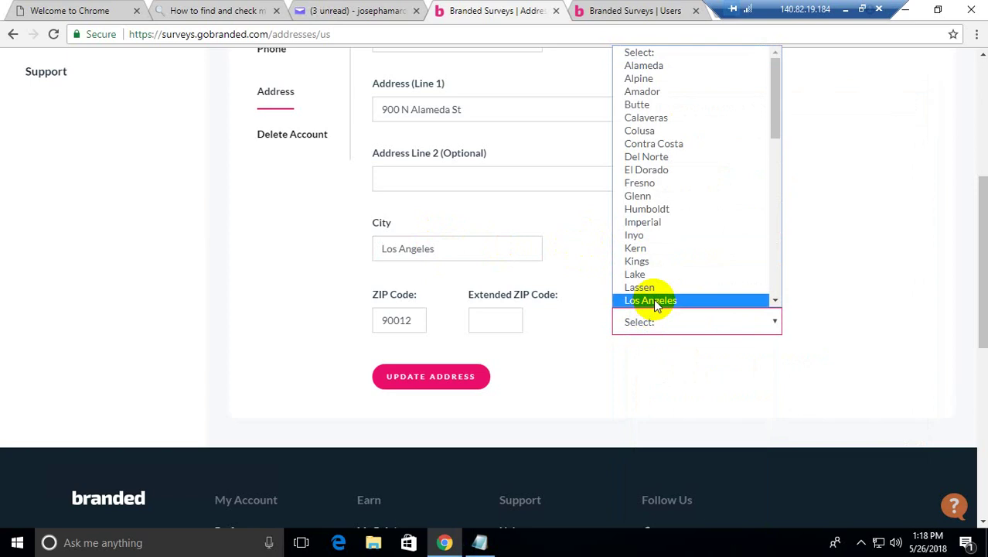
left_click(654, 300)
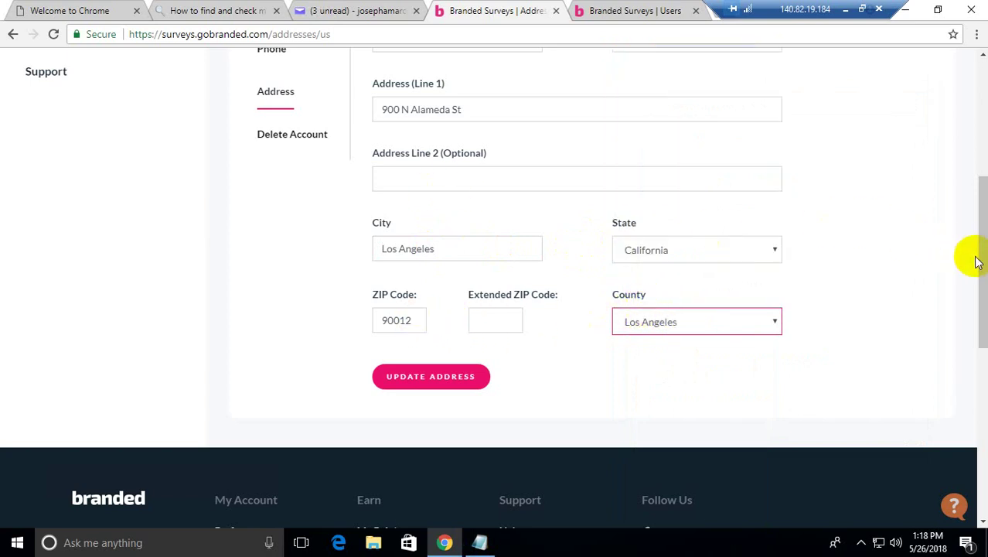
left_click_drag(970, 254, 889, 309)
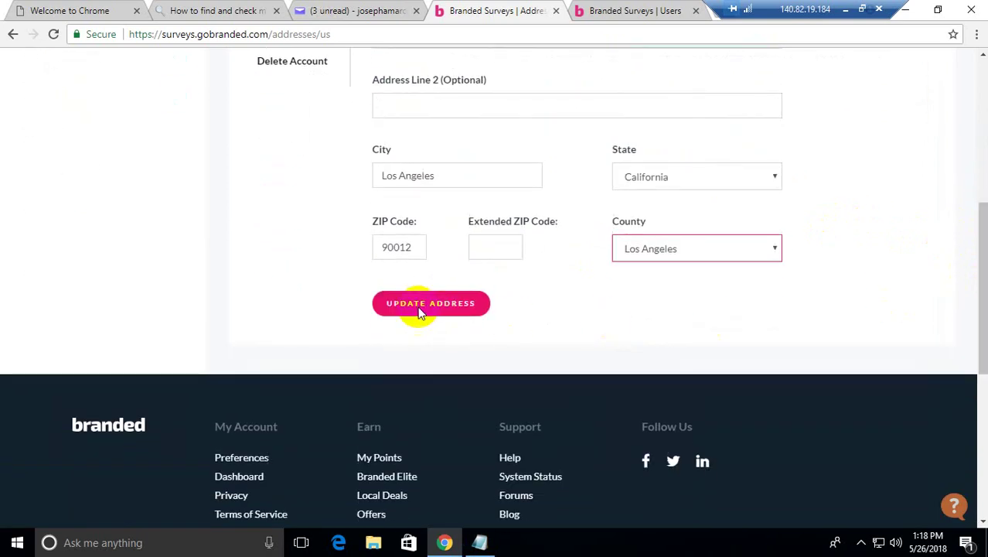
left_click(418, 304)
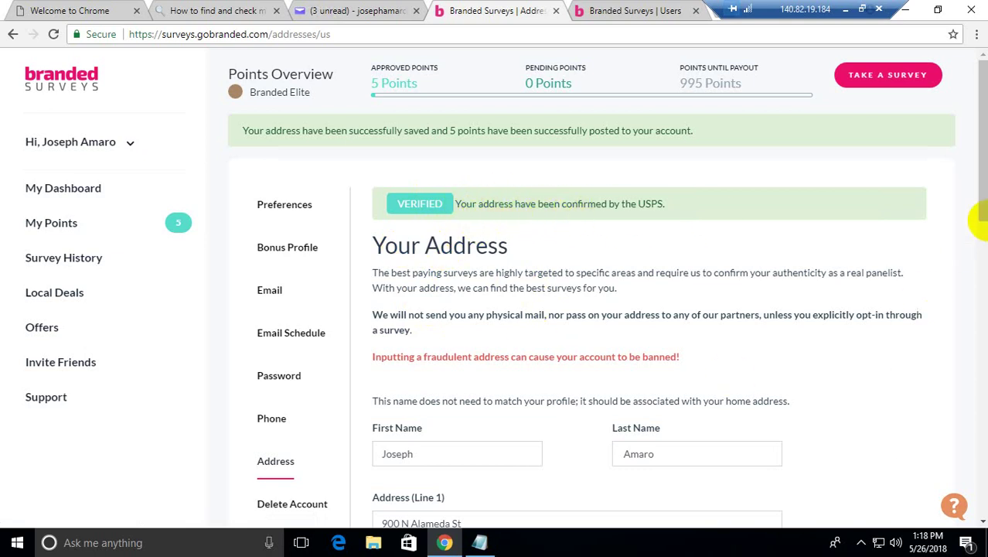
Step: Go through Phone settings to the Bonus Profile profiling survey intro
scroll(985, 202, "down", 1)
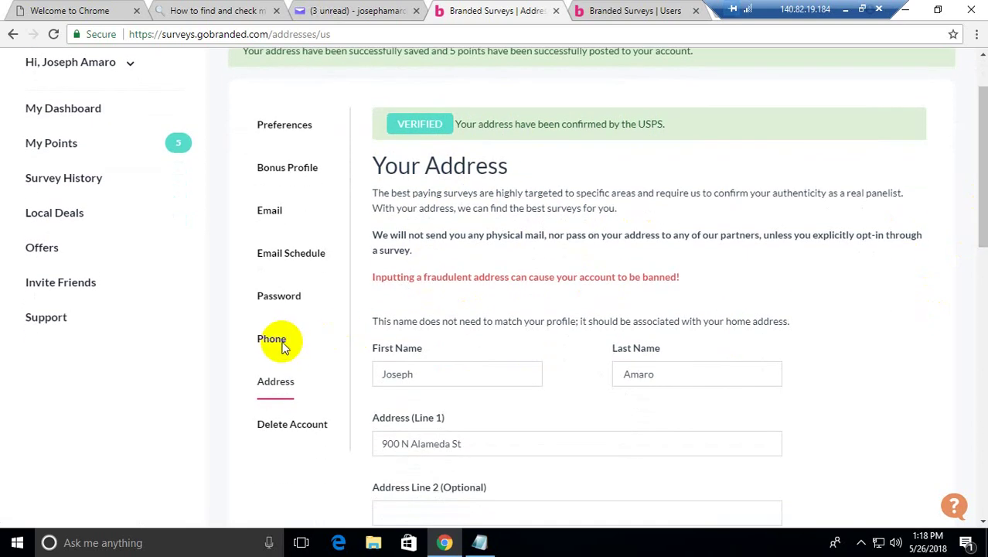
left_click(279, 341)
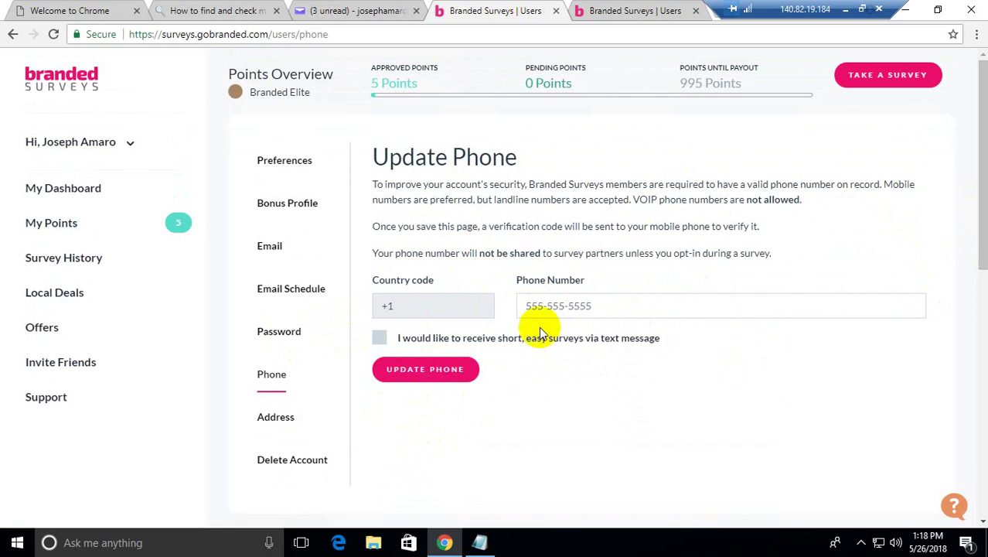
left_click(294, 206)
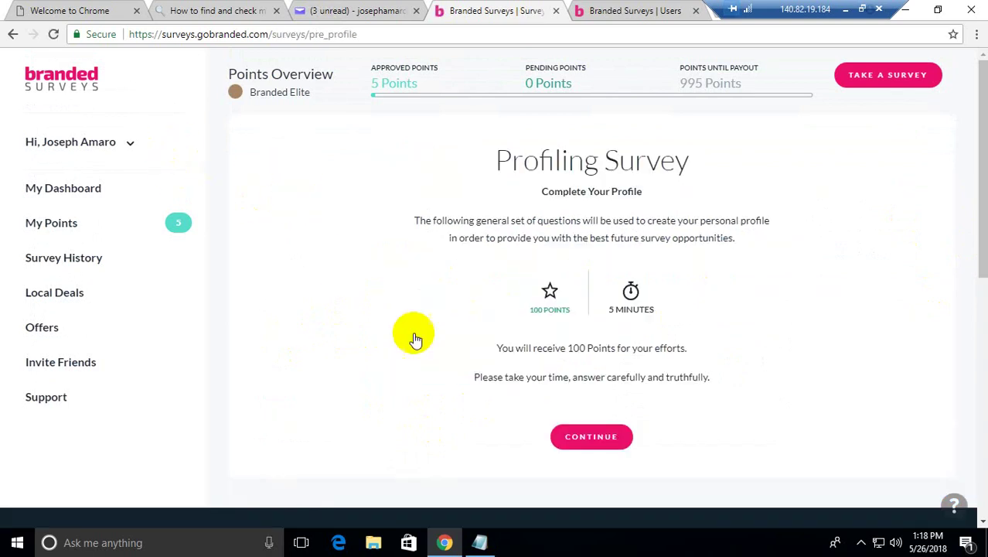
Step: Begin the profiling survey and answer education with Master's or professional degree
left_click(579, 437)
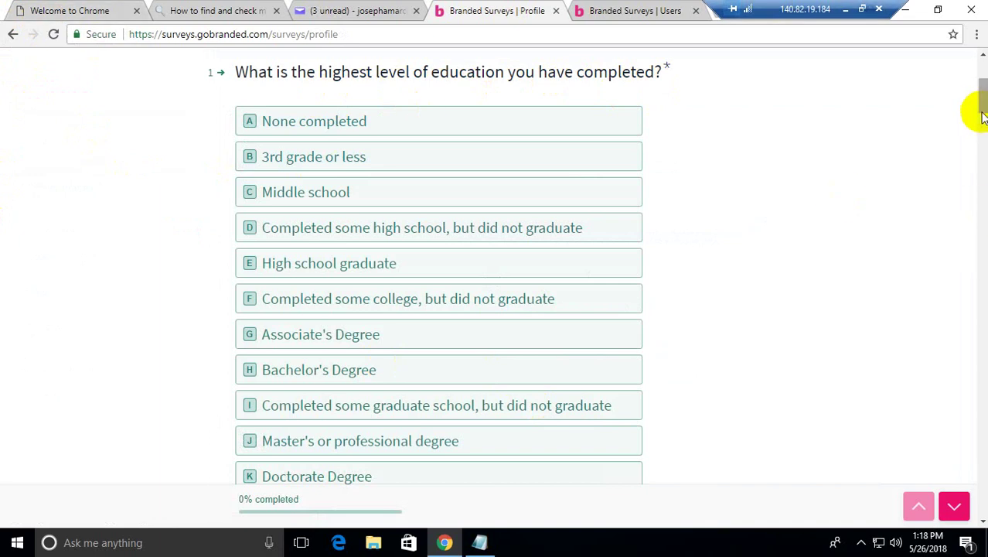
scroll(984, 116, "down", 3)
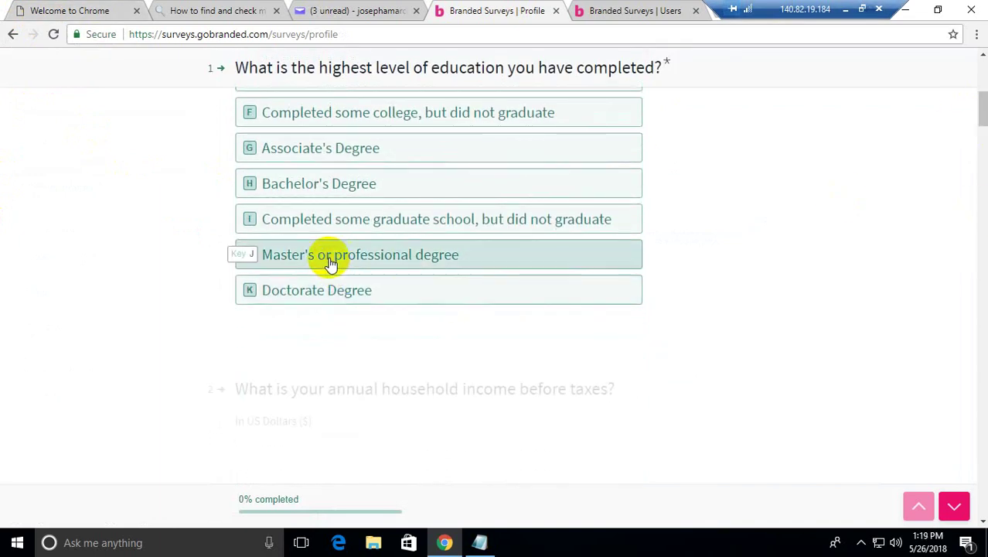
left_click(340, 259)
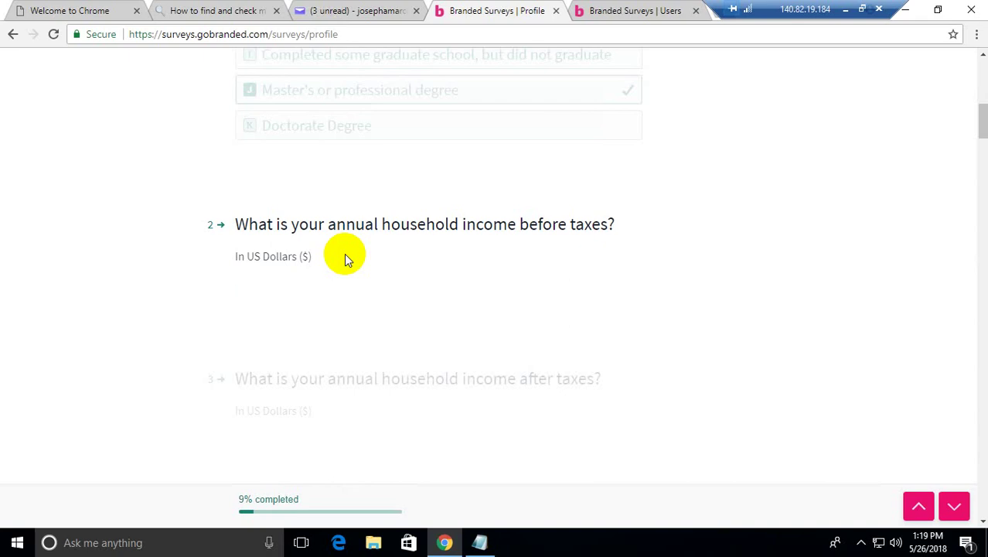
Step: Answer household income as 160000 before taxes and 140000 after taxes
type("16")
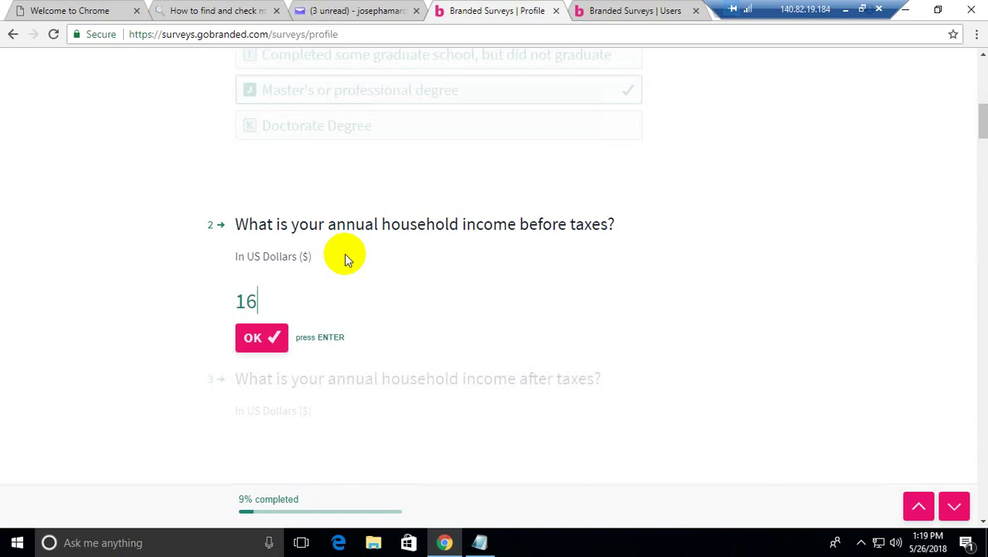
type("0000")
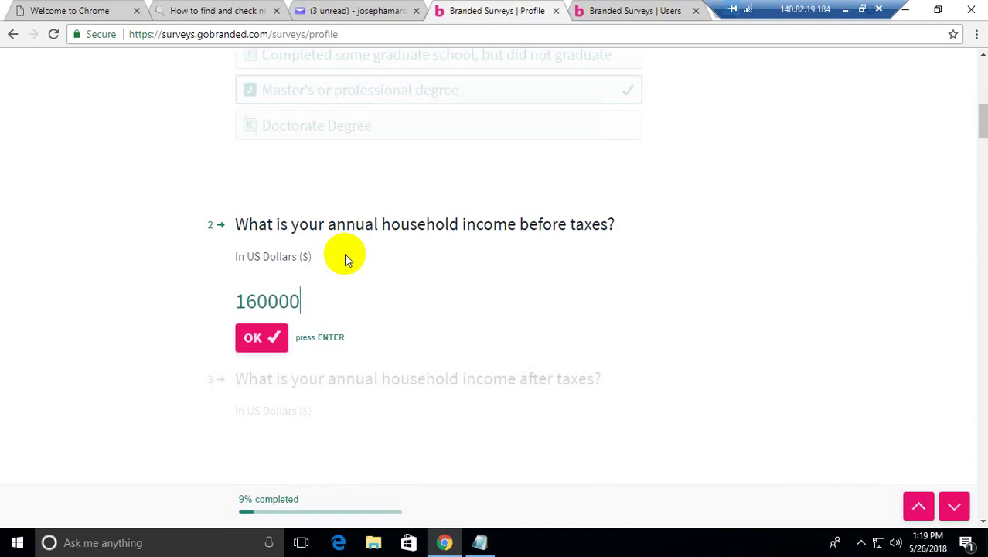
left_click(261, 341)
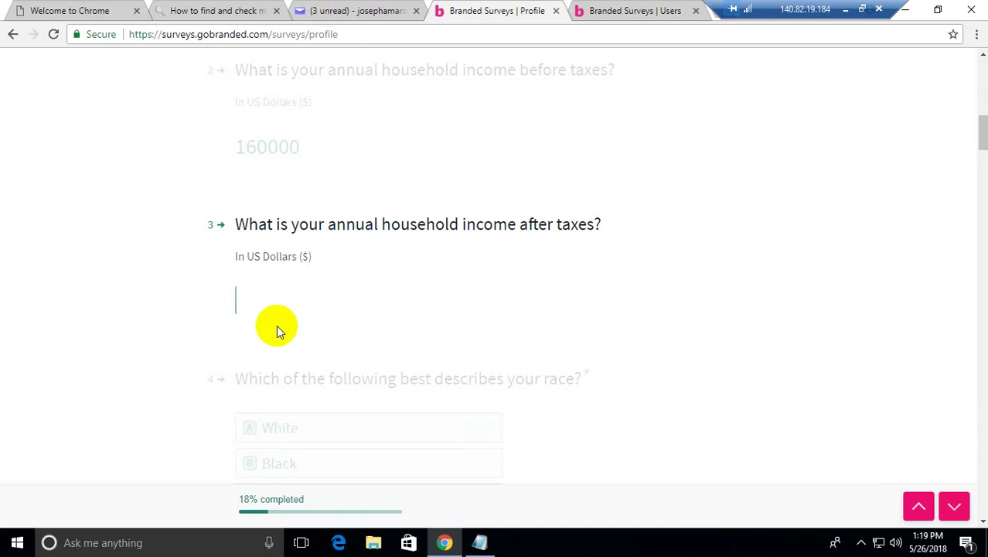
type("1400")
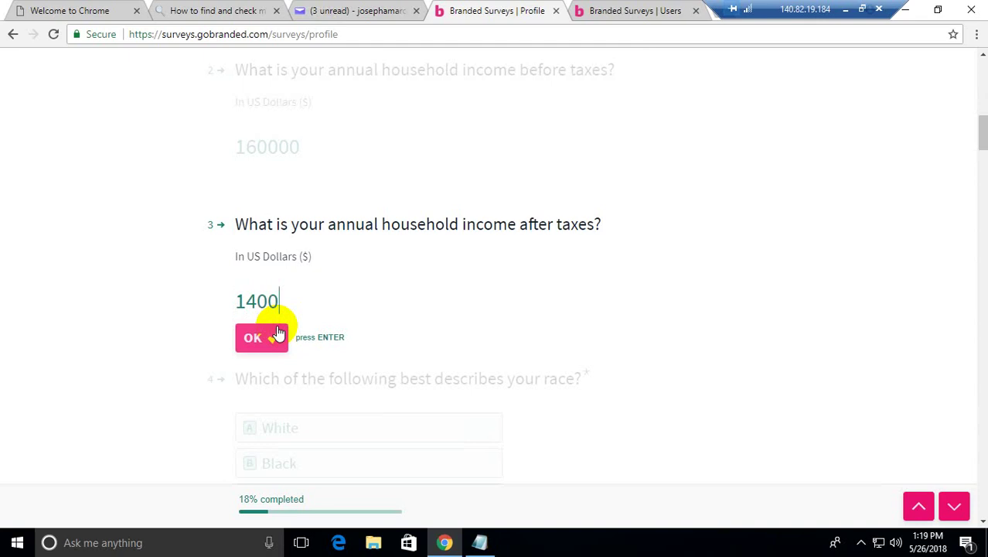
type("00")
left_click(277, 335)
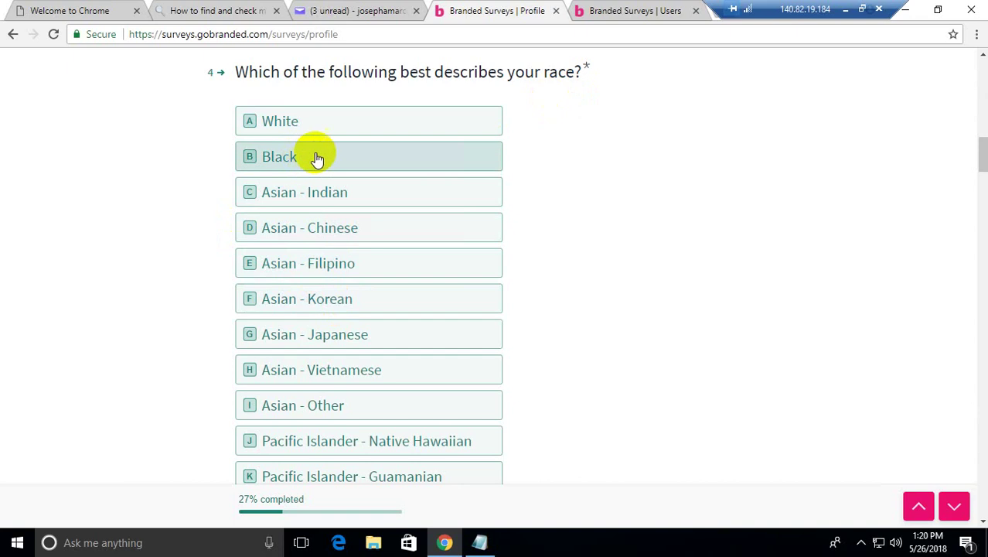
Step: Choose White for race and no Hispanic / Latino ancestry for heritage, reaching 45%
left_click(282, 127)
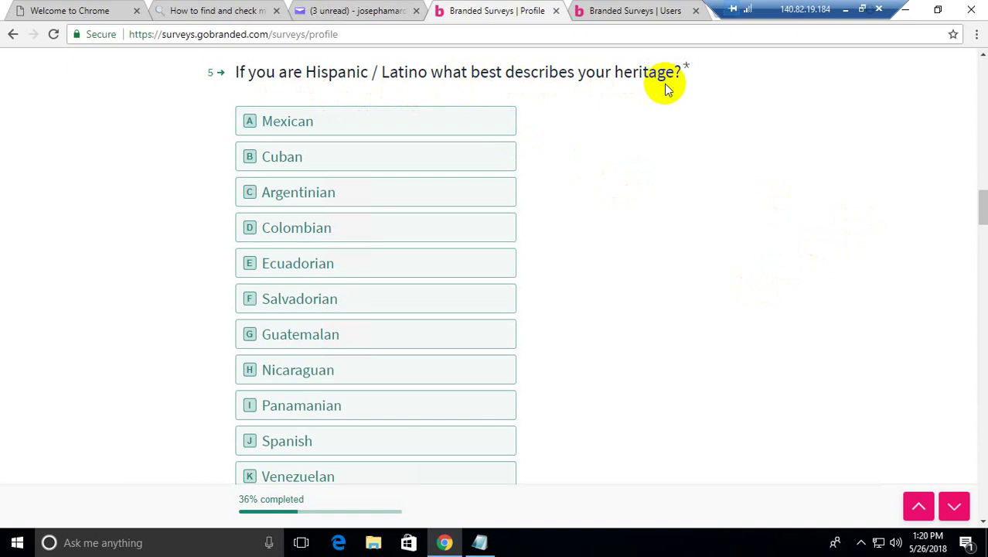
left_click_drag(984, 207, 980, 161)
scroll(979, 161, "up", 1)
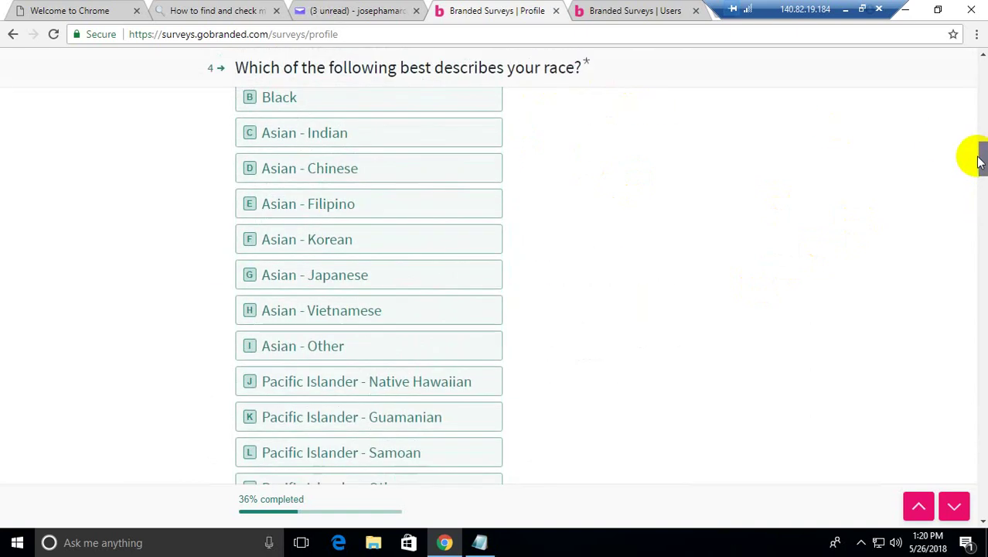
scroll(974, 154, "up", 1)
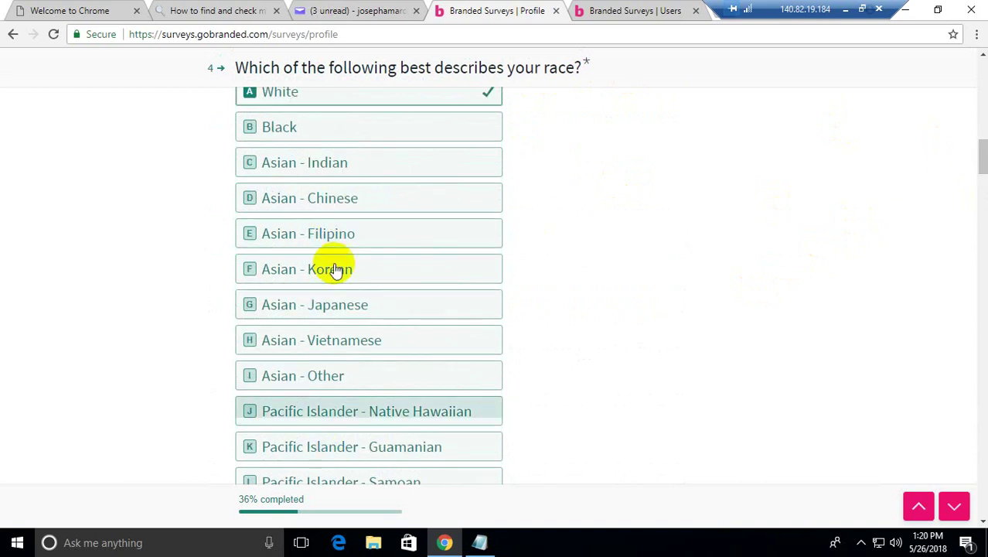
left_click(983, 187)
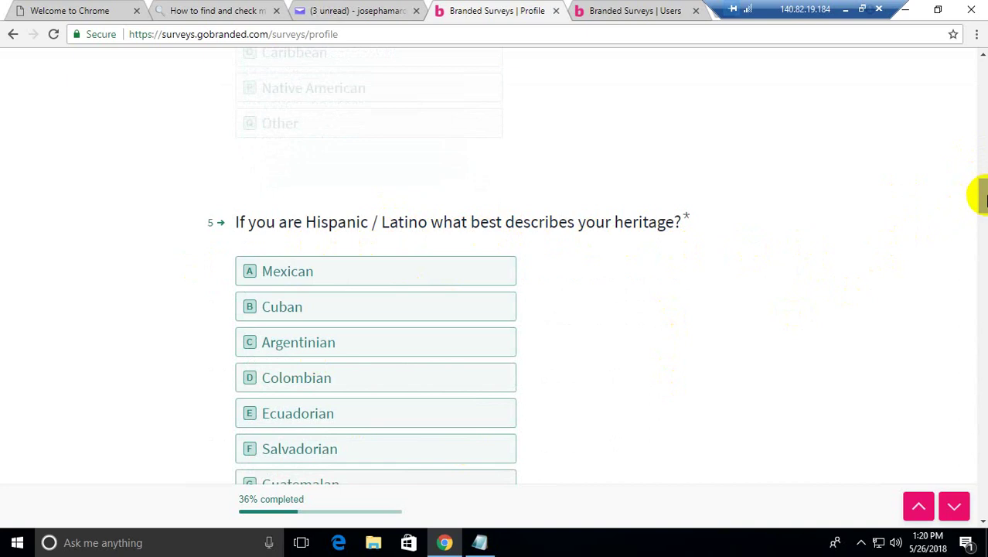
left_click_drag(983, 199, 977, 214)
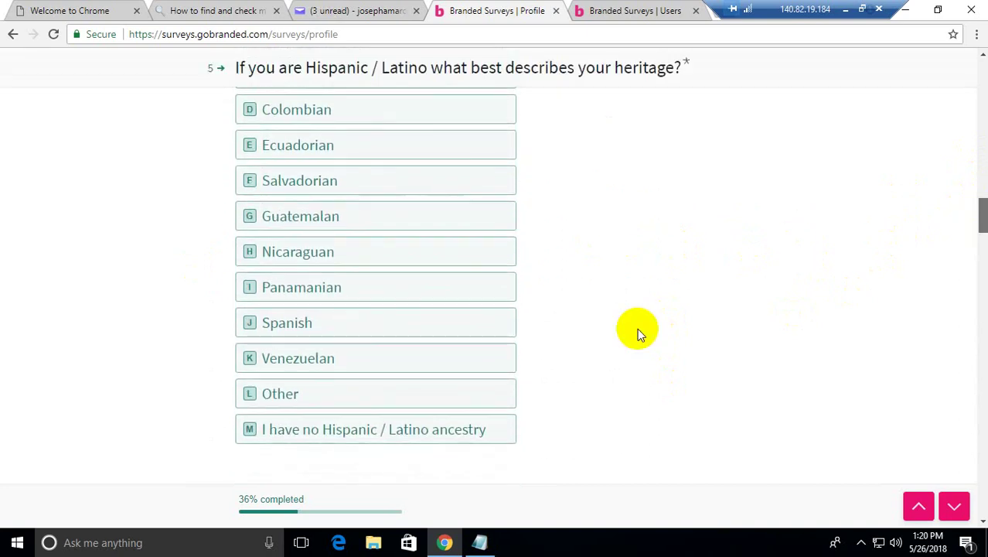
left_click(311, 429)
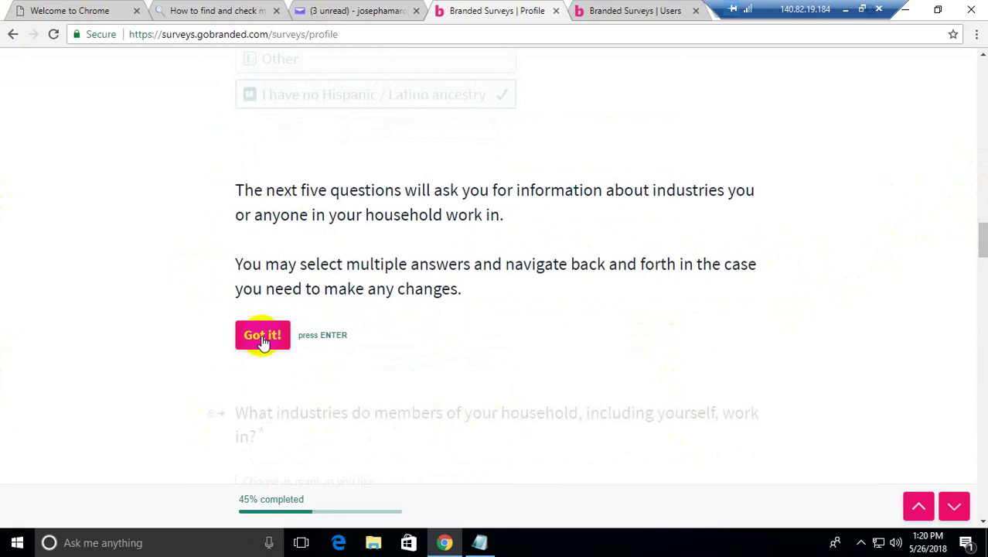
Step: Acknowledge the industry intro and answer None of the above for questions 6 and 7
left_click(262, 339)
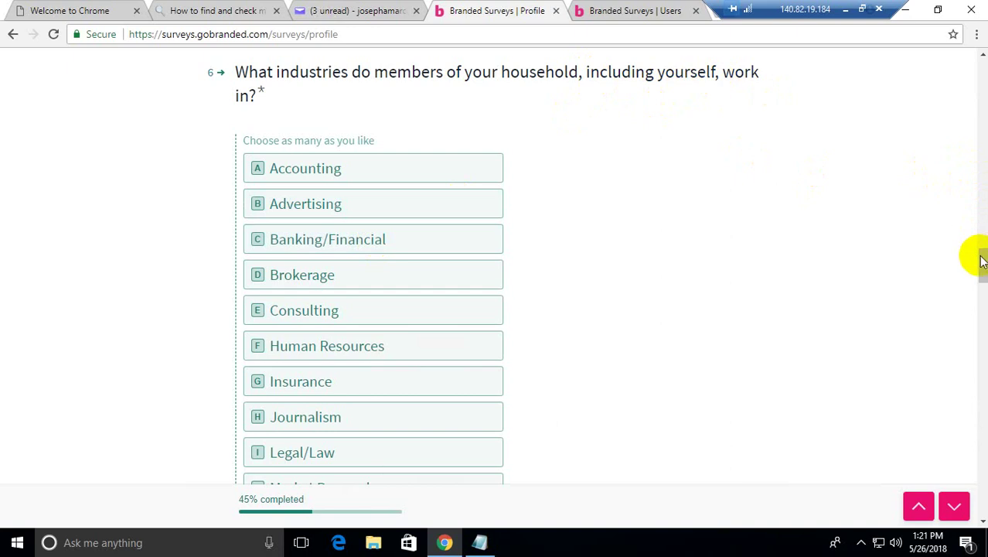
left_click_drag(983, 261, 980, 281)
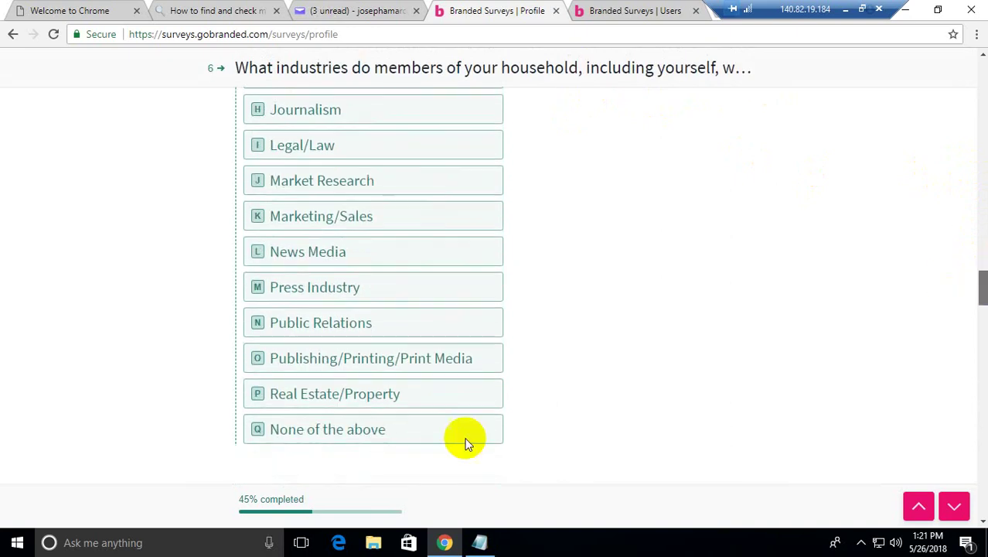
left_click(309, 430)
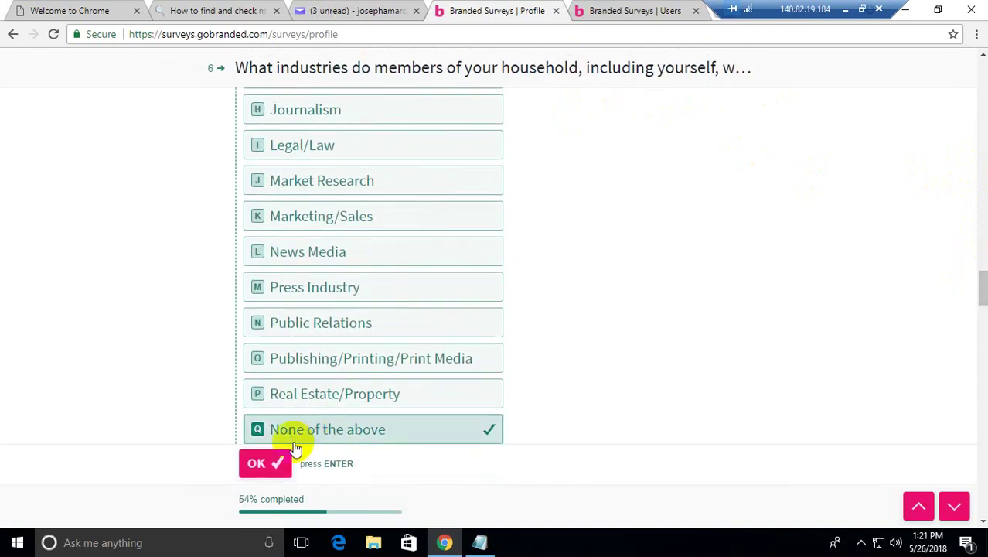
left_click(259, 465)
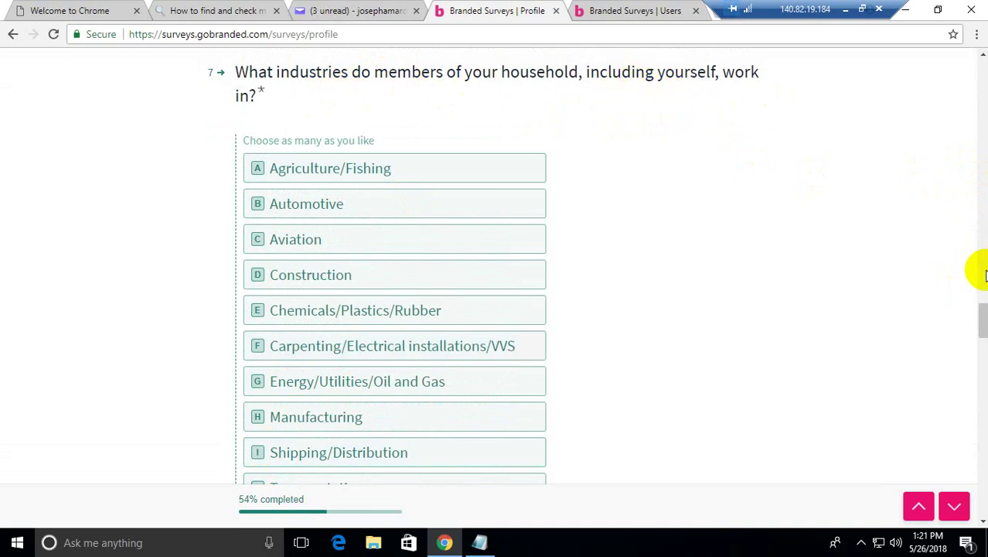
scroll(983, 330, "down", 3)
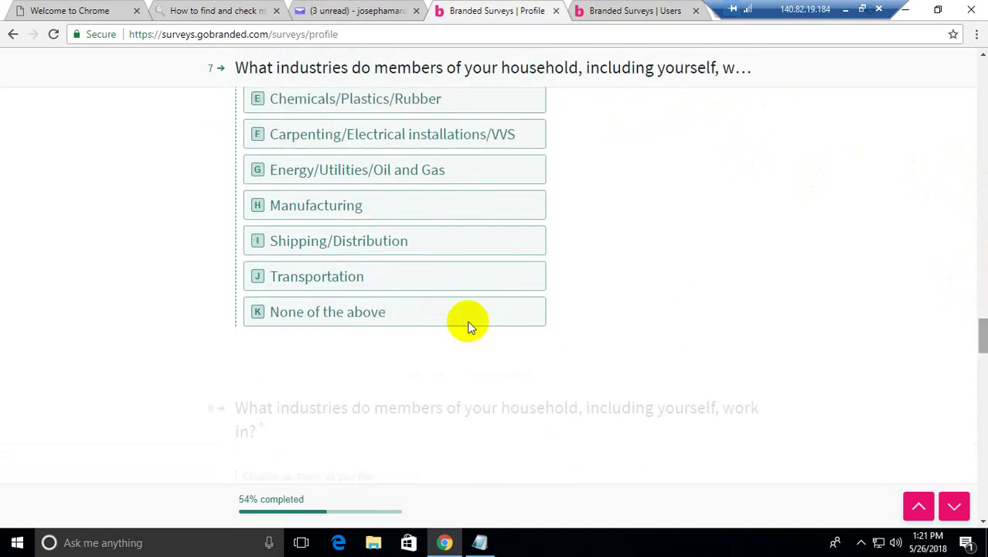
left_click(292, 311)
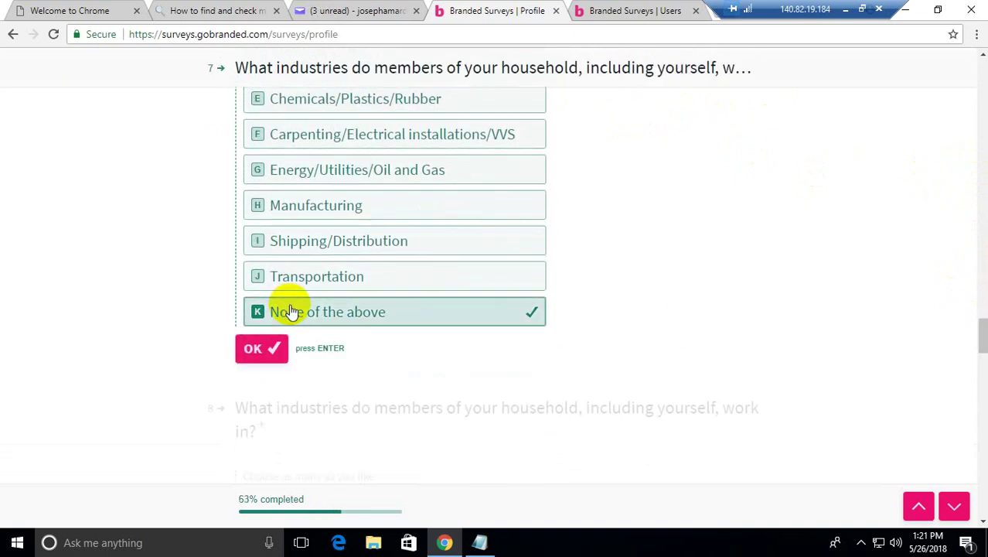
left_click(271, 349)
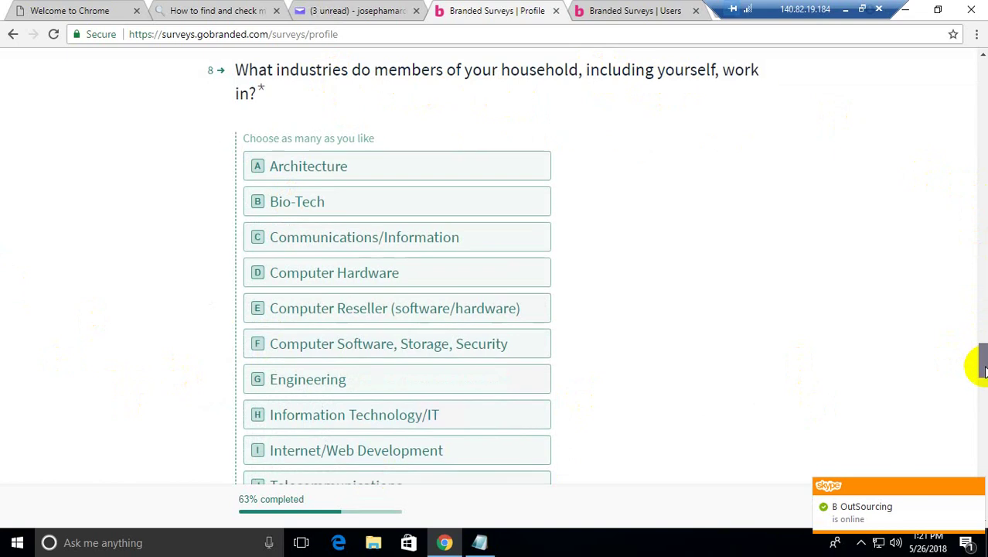
Step: Answer None of the above for industry questions 8 and 9
scroll(983, 364, "down", 2)
left_click(323, 368)
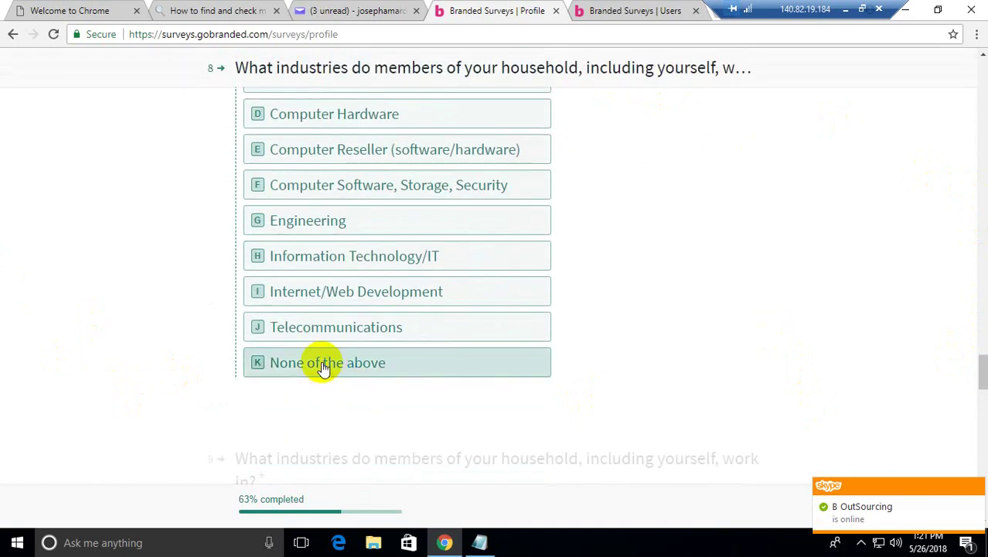
left_click(263, 401)
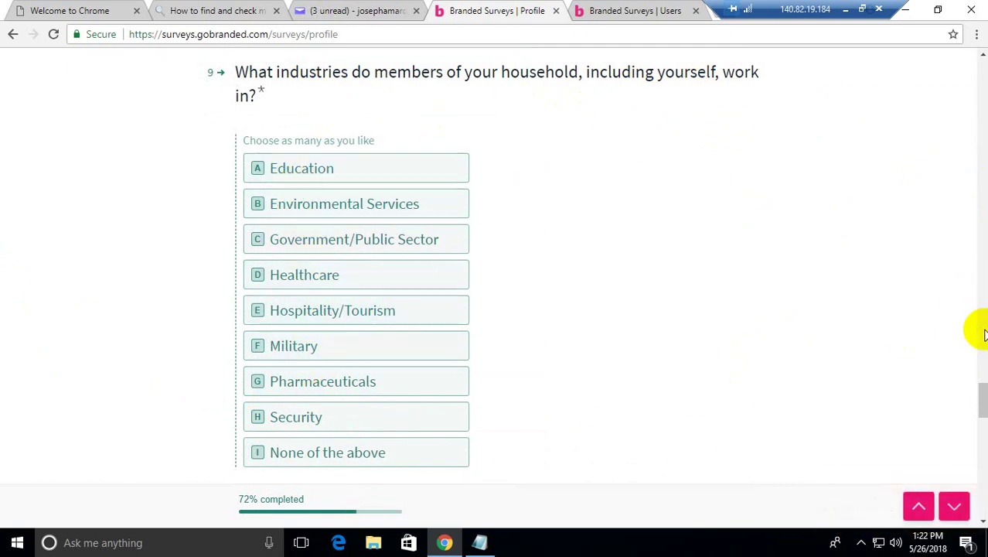
scroll(982, 409, "down", 3)
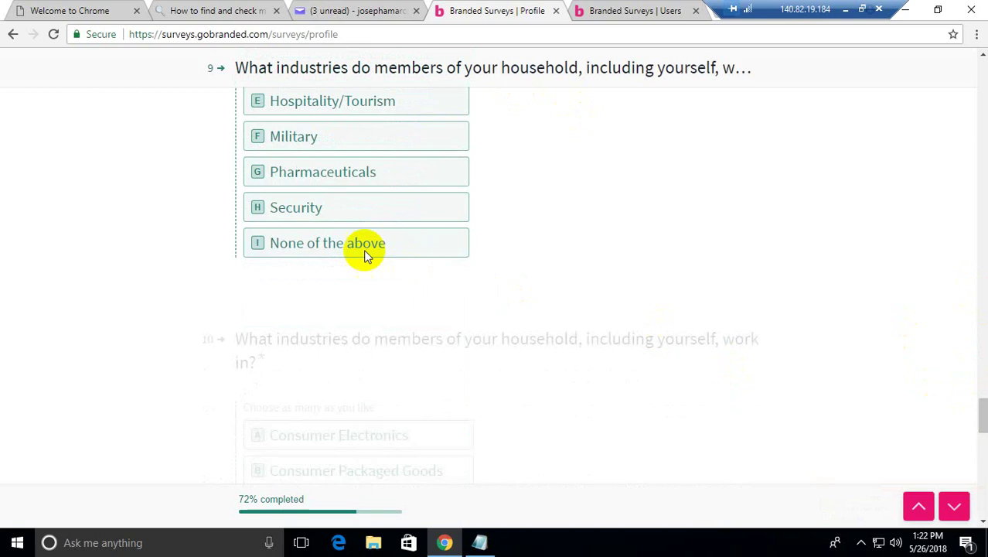
left_click(338, 249)
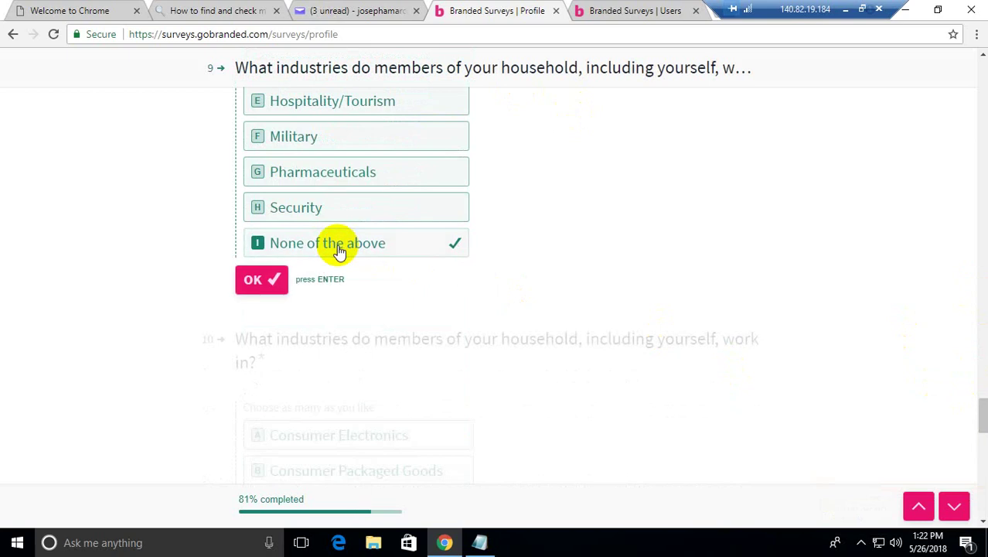
left_click(263, 279)
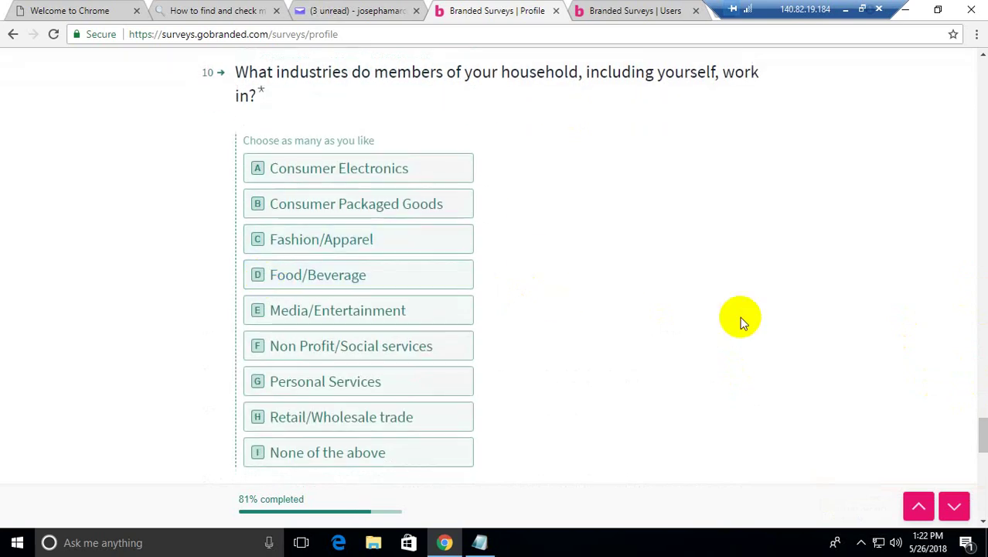
Step: Review the children's birth dates in the notes, then pick None of the above for question 10
left_click(480, 544)
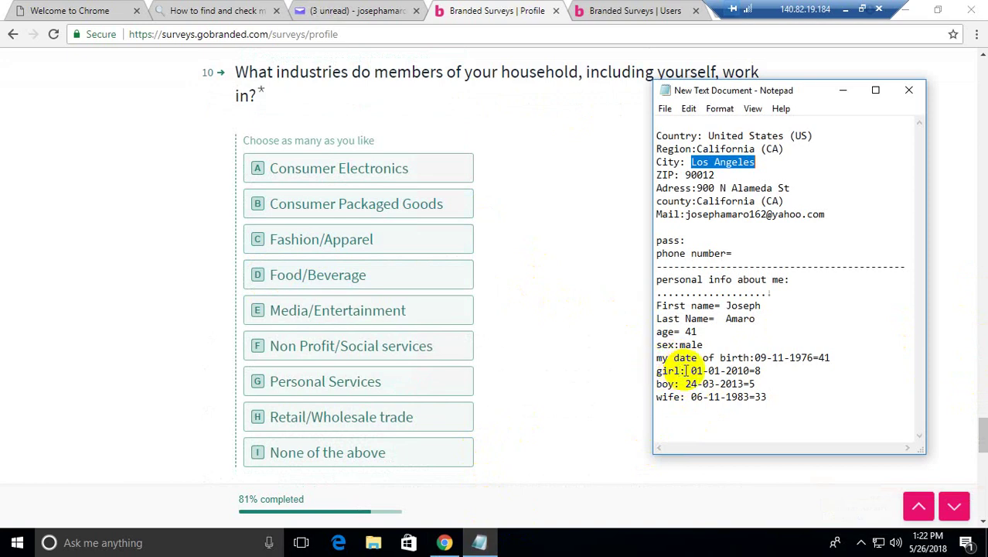
left_click_drag(658, 370, 677, 398)
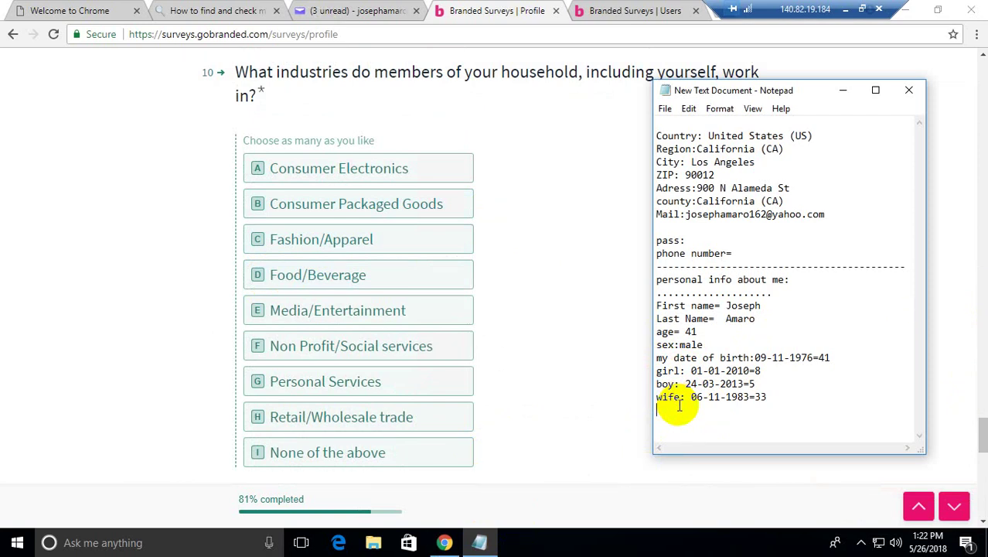
left_click(677, 404)
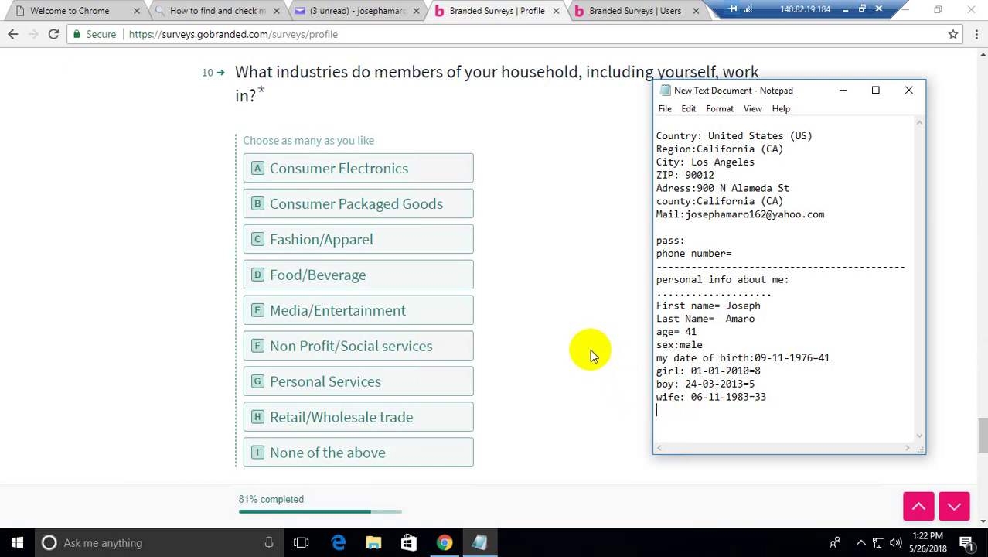
left_click(309, 457)
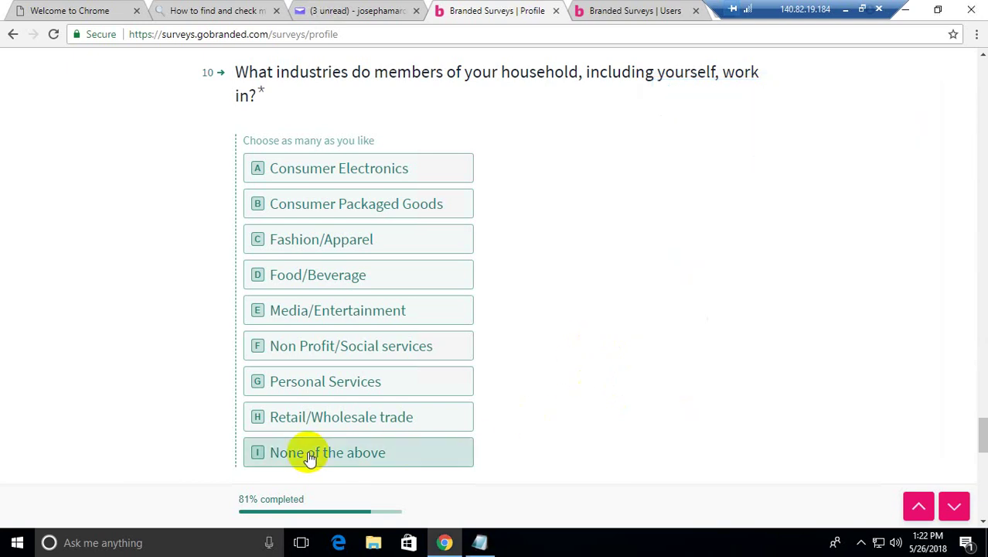
Step: Confirm question 10 and answer employment status as Employed full-time
left_click(267, 466)
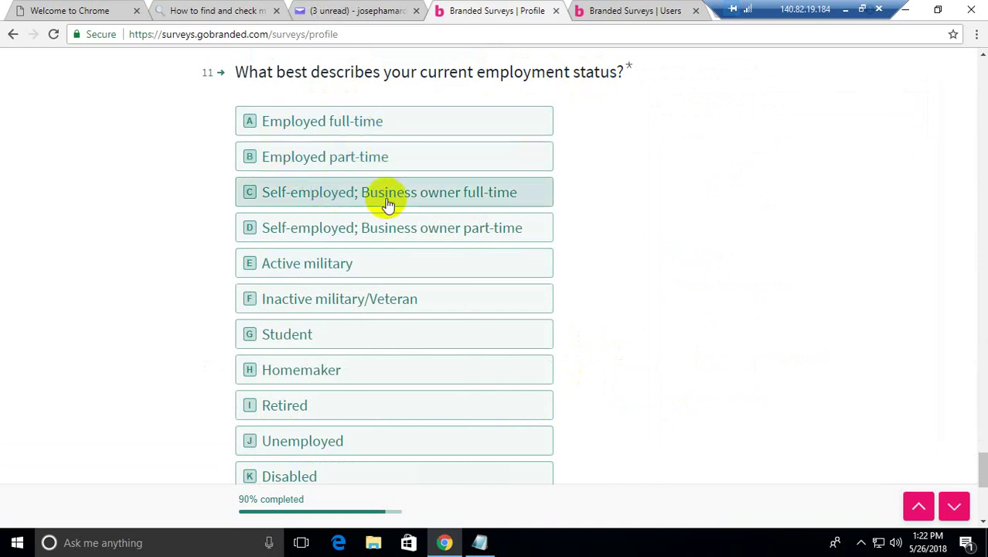
left_click(303, 123)
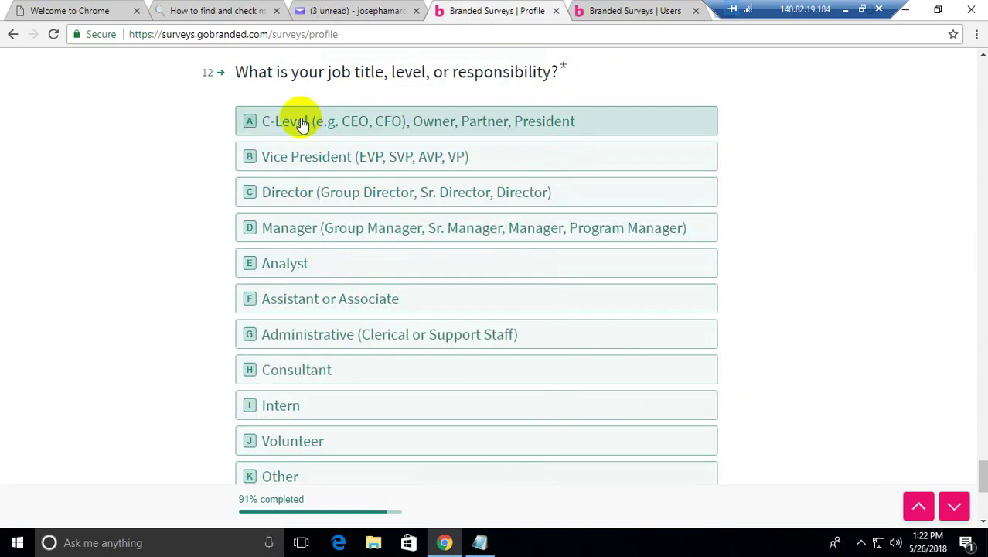